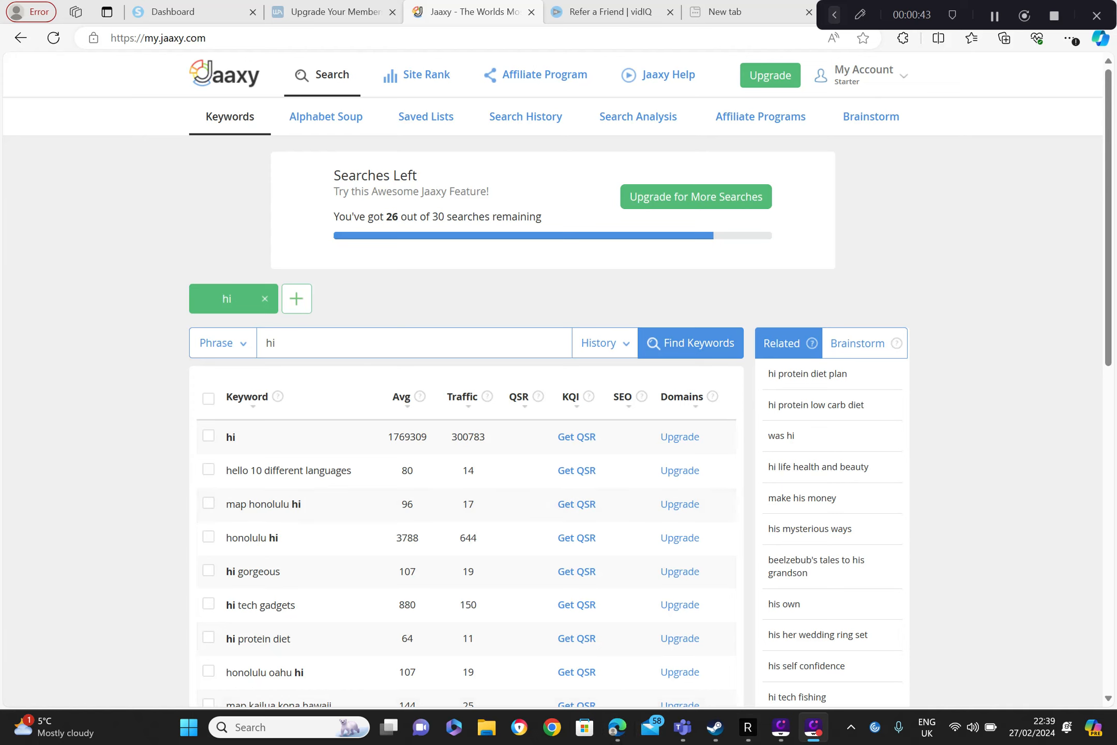
# Step: Clear the keyword, switch the search type to URL, and try a keyword search for instagram.com
pyautogui.click(259, 342)
pyautogui.press('BackSpace')
pyautogui.press('BackSpace')
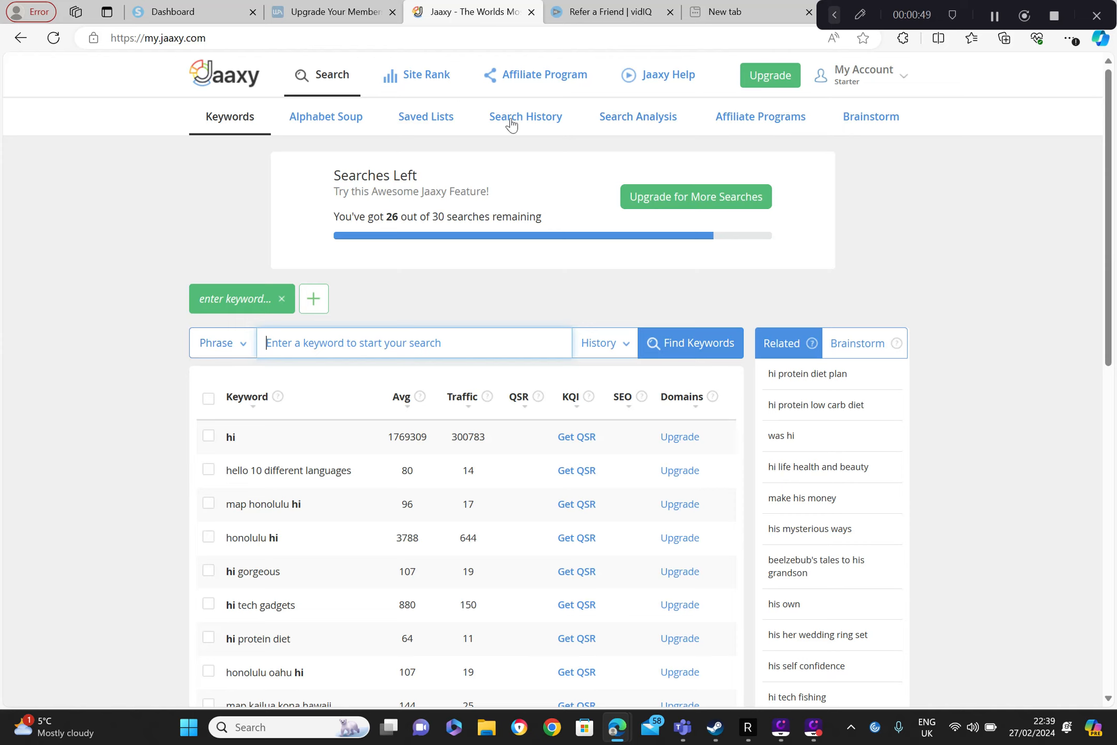
pyautogui.click(244, 350)
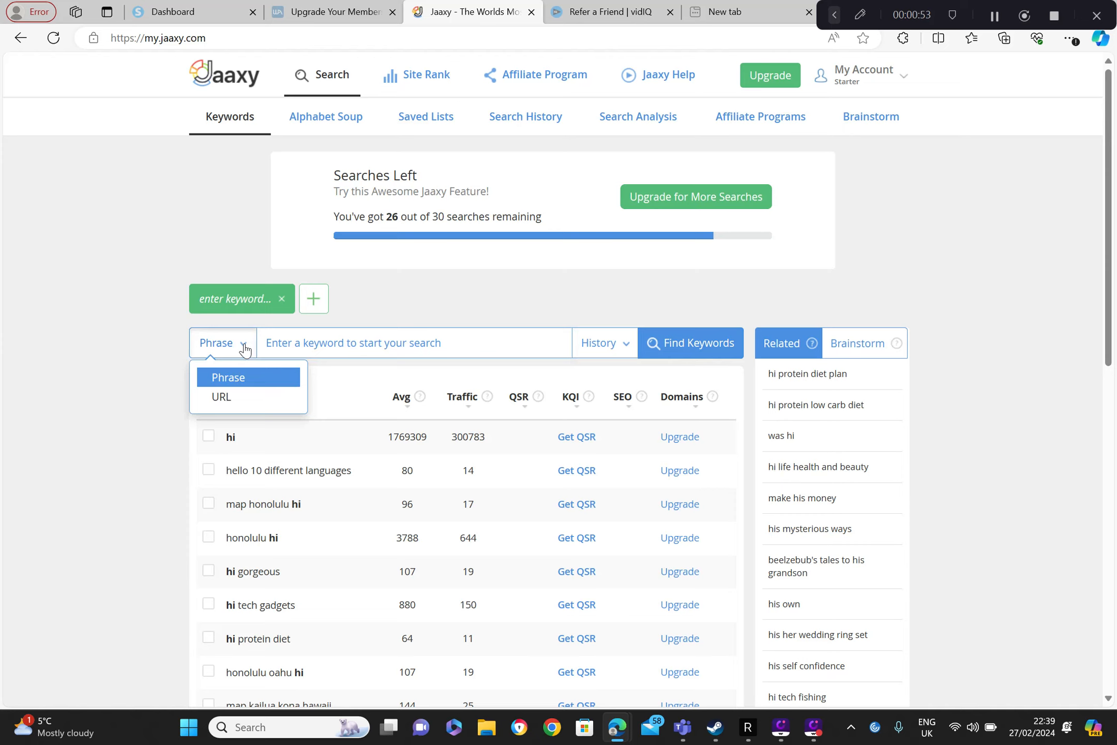
pyautogui.click(251, 400)
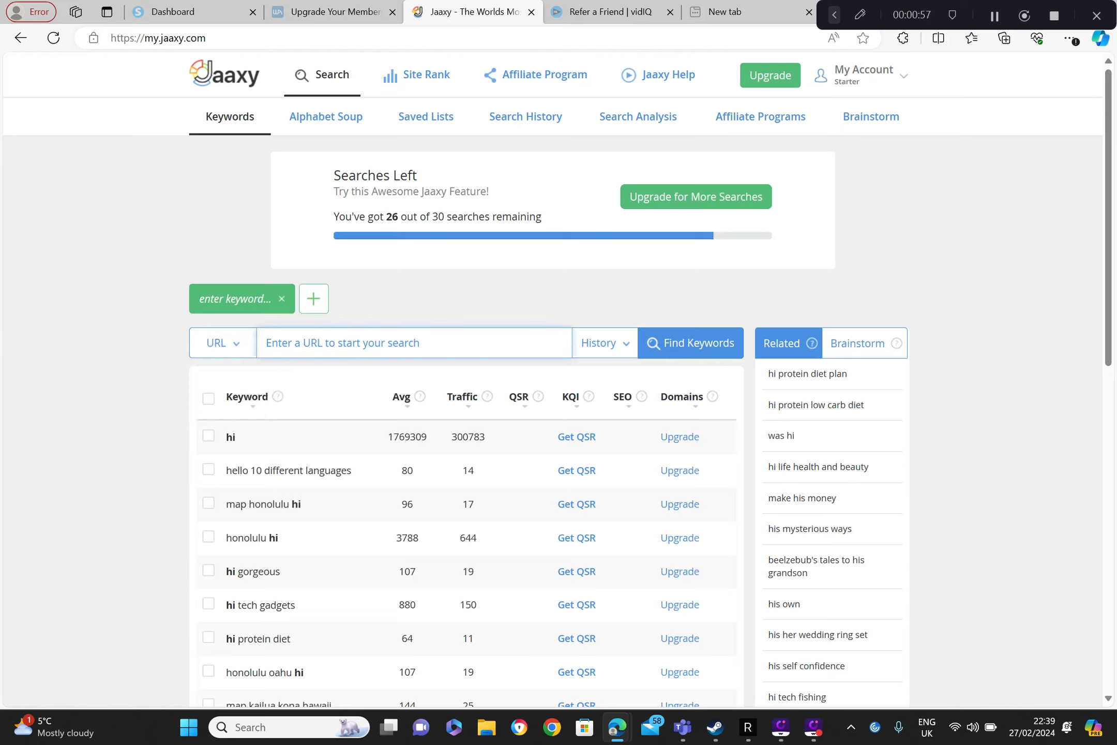
pyautogui.write('instagram.com')
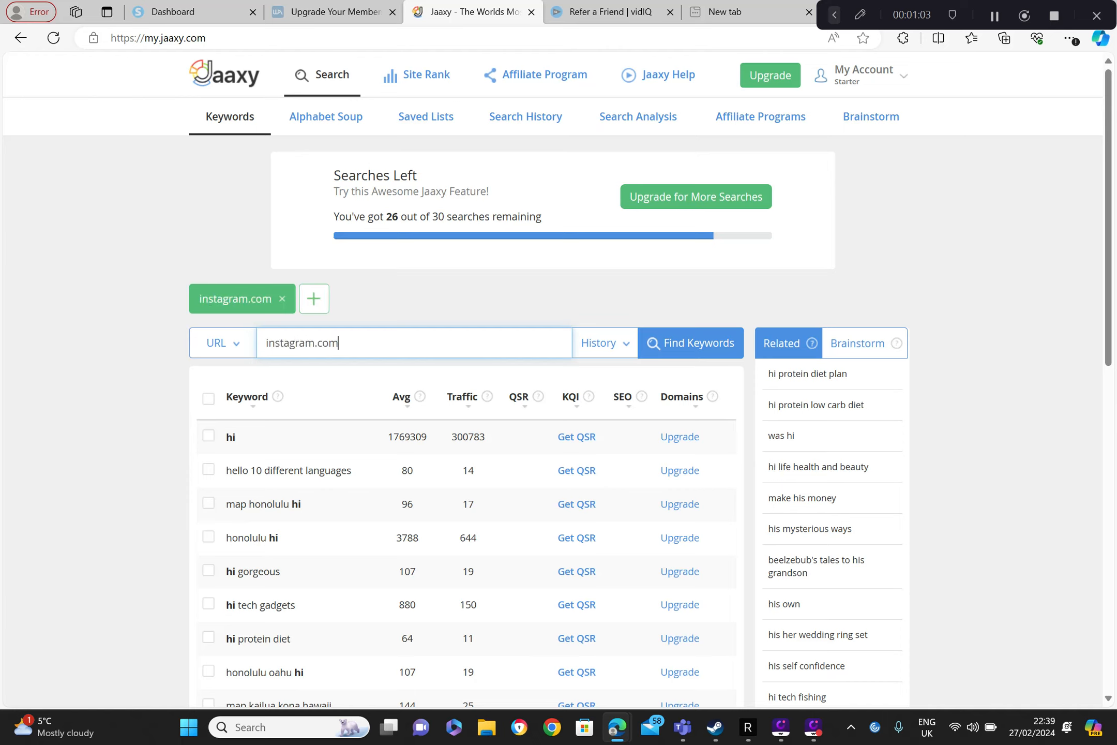
pyautogui.press('Return')
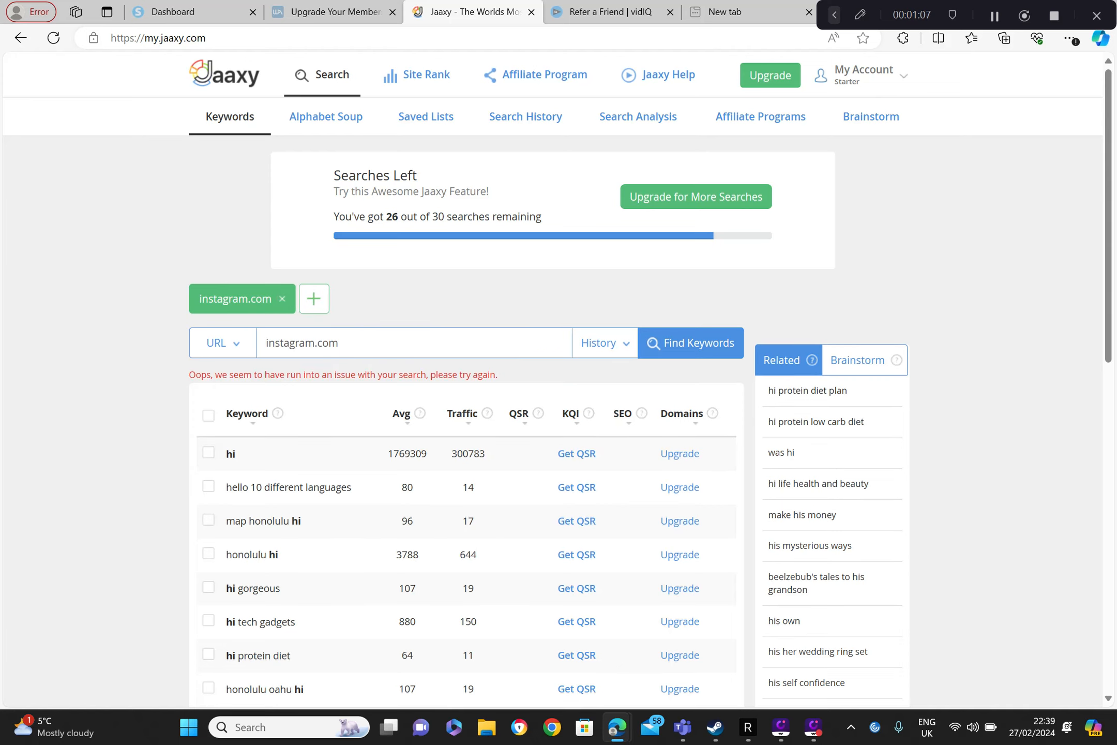
pyautogui.moveTo(342, 343); pyautogui.dragTo(217, 357)
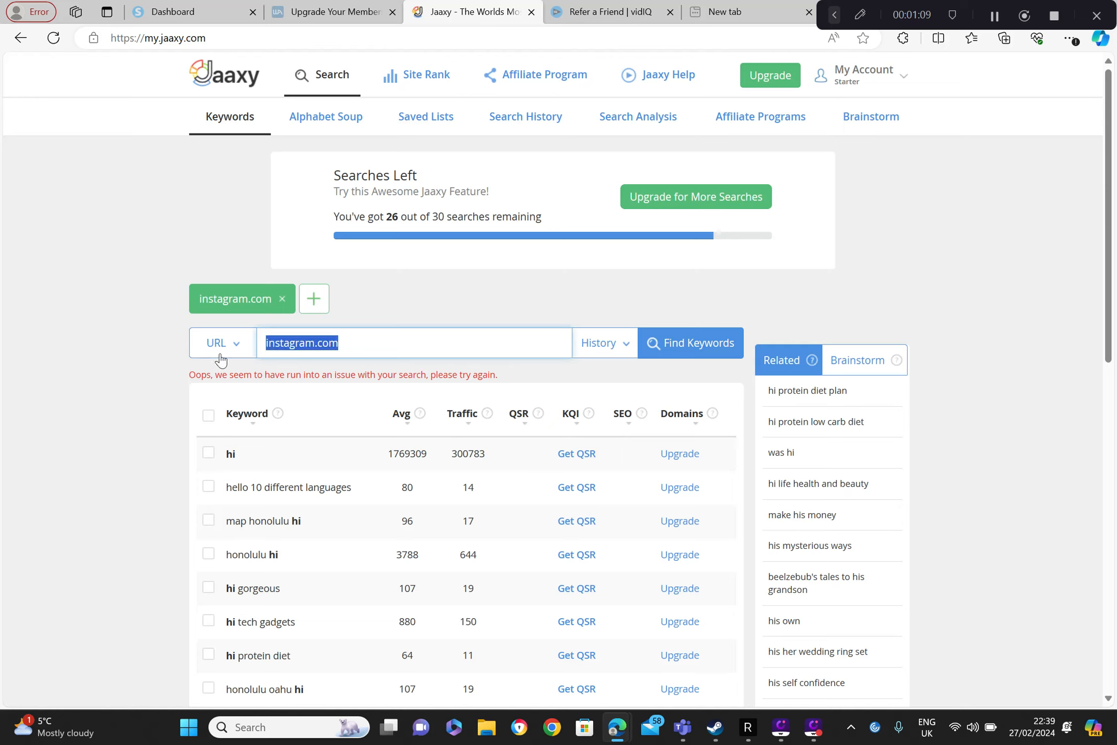
pyautogui.press('BackSpace')
pyautogui.write('http')
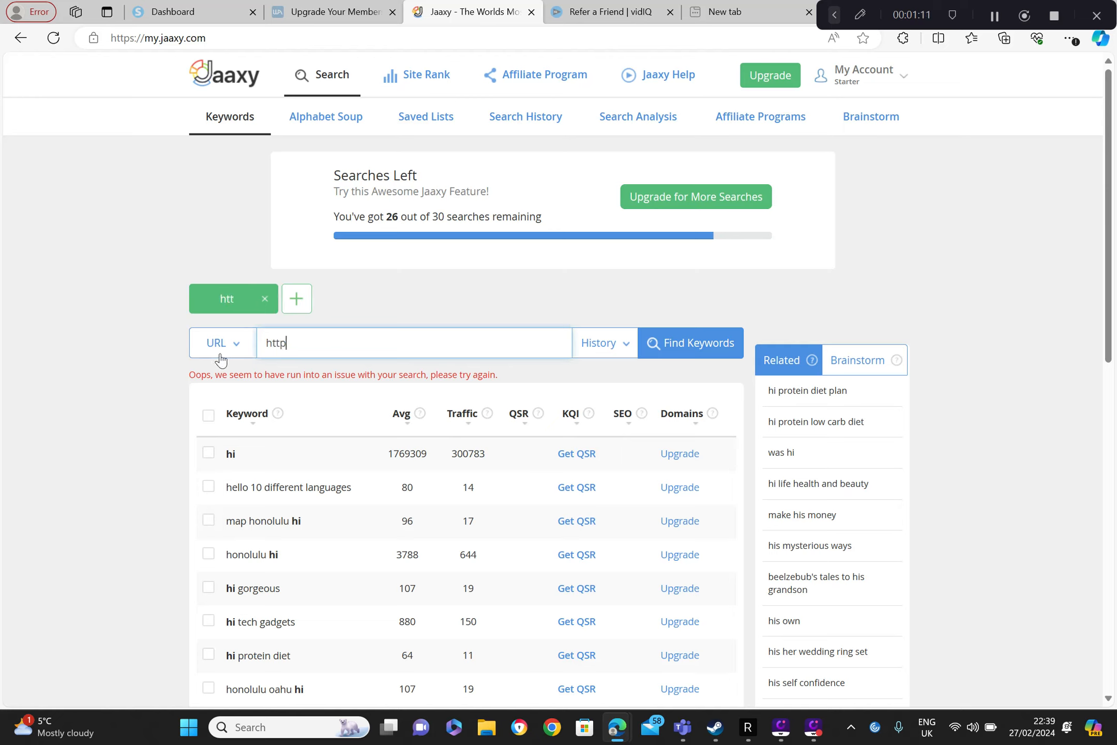
pyautogui.write('s://www.')
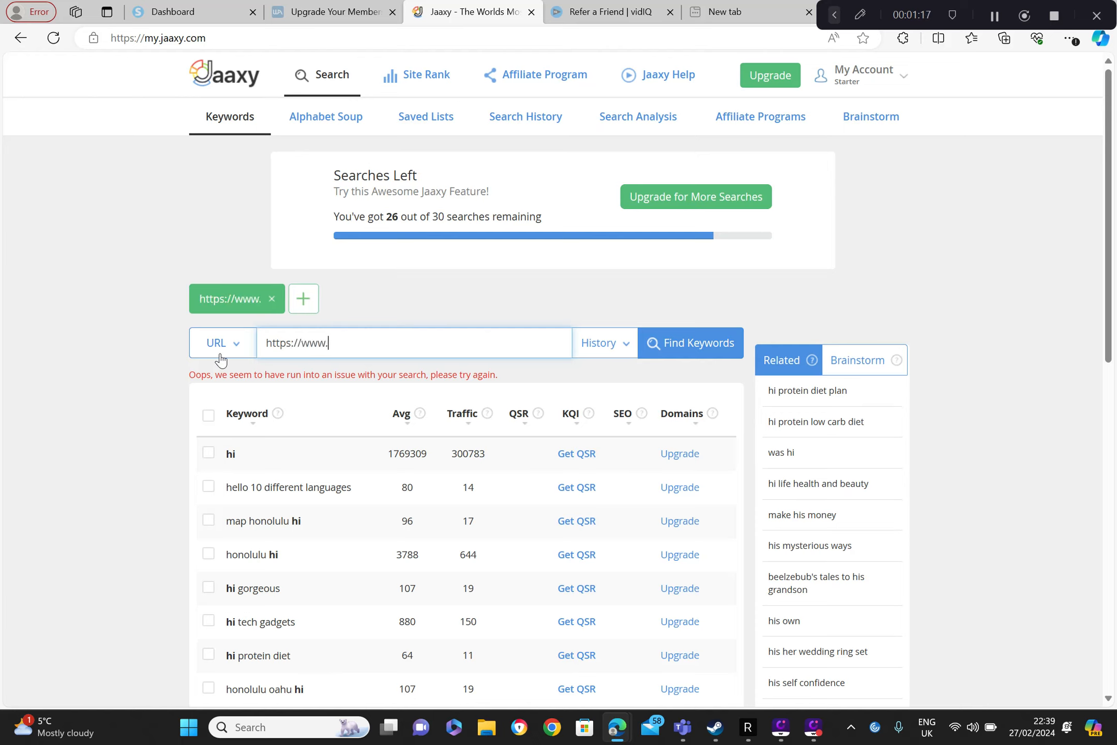
pyautogui.write('faceb')
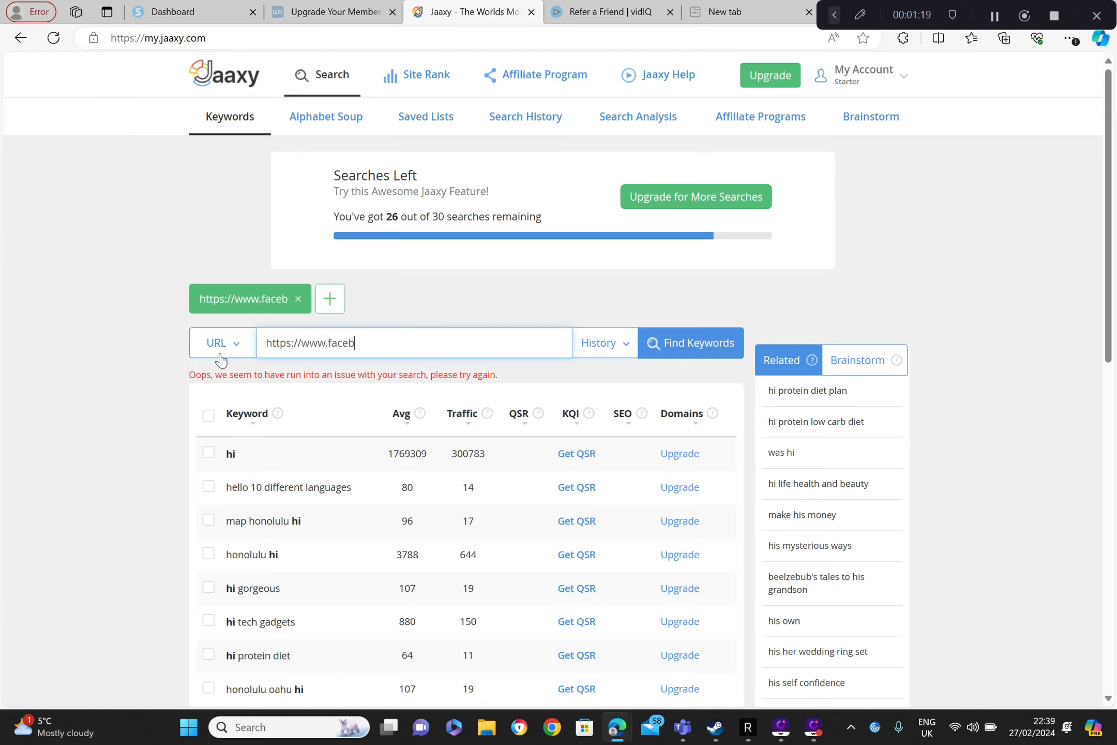
pyautogui.write('ook.com')
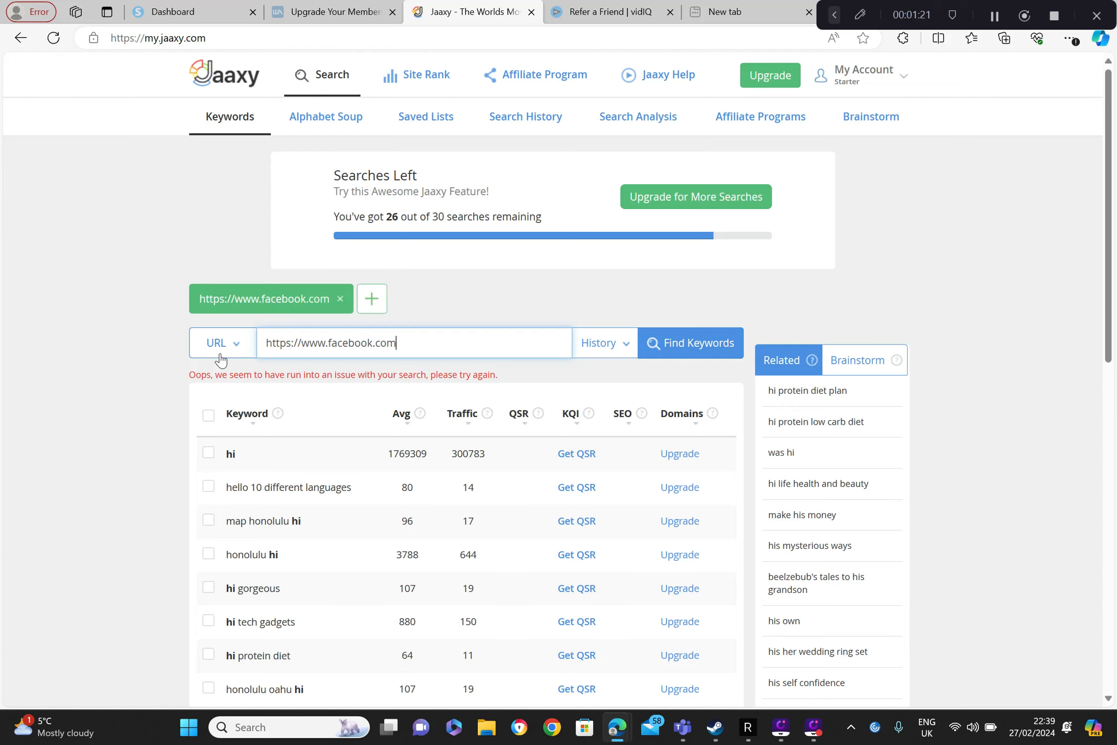
pyautogui.press('Return')
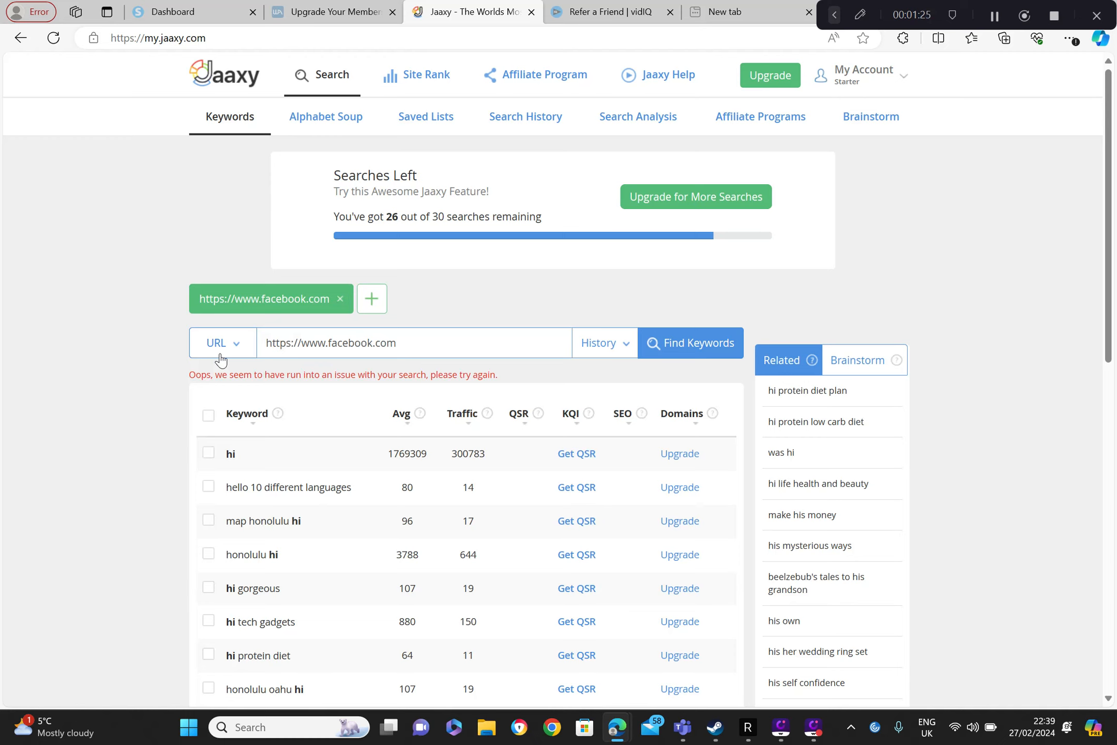
# Step: Replace the search entry with givevaluefirst.com and try the URL keyword search
pyautogui.hotkey('ctrl', 'a')
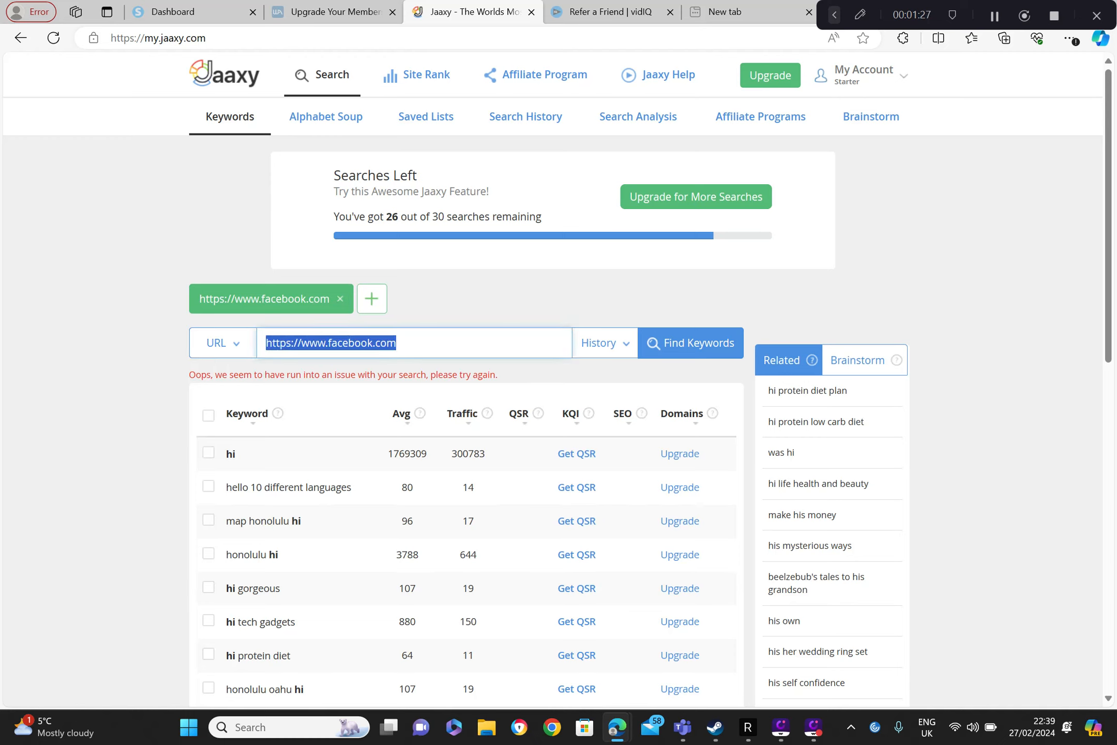
pyautogui.press('BackSpace')
pyautogui.write('hi')
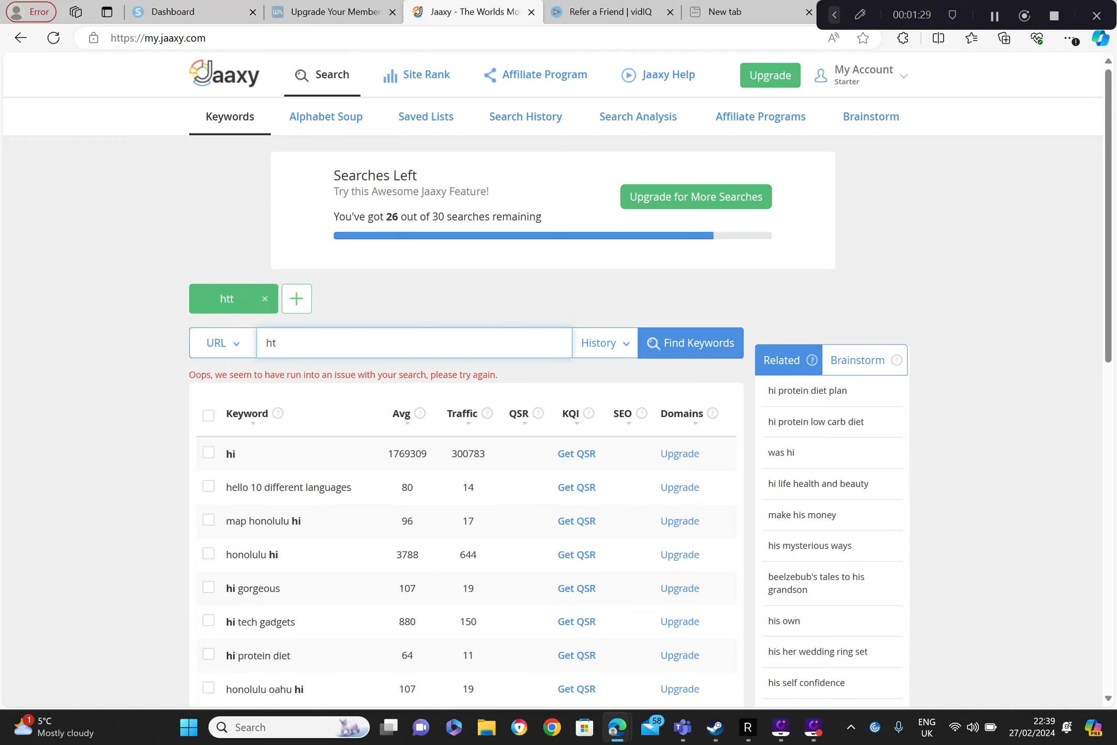
pyautogui.press('BackSpace')
pyautogui.press('BackSpace')
pyautogui.write('givevaluefirs')
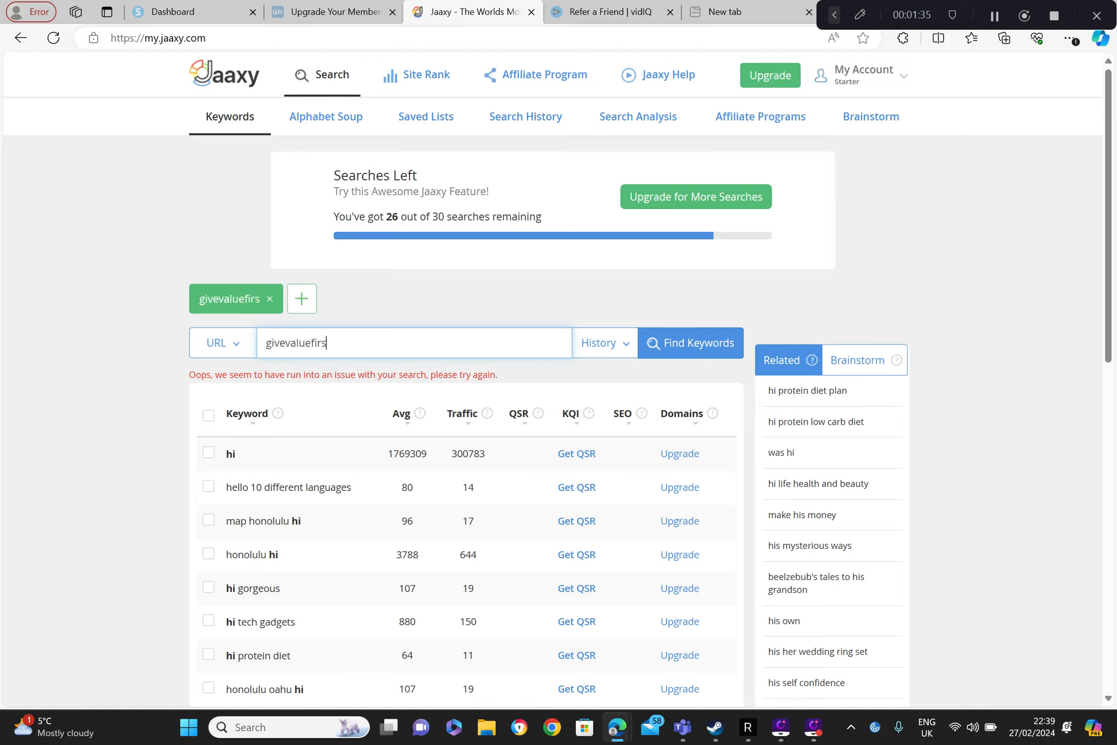
pyautogui.write('t.com')
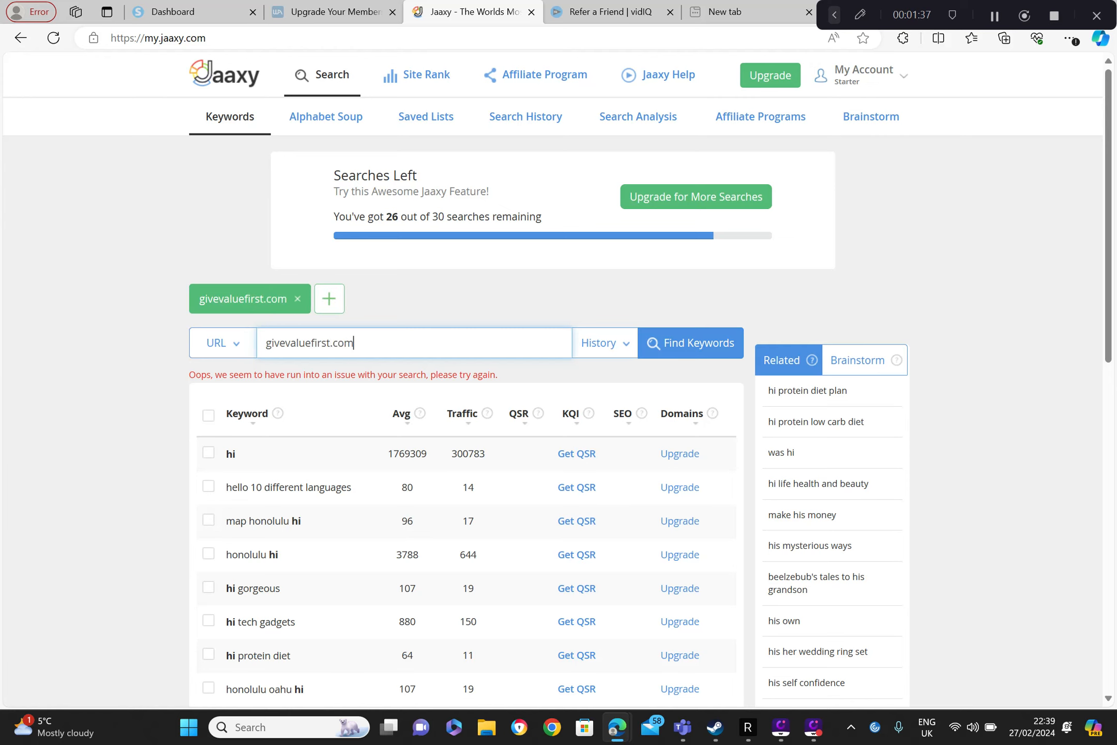
pyautogui.press('Return')
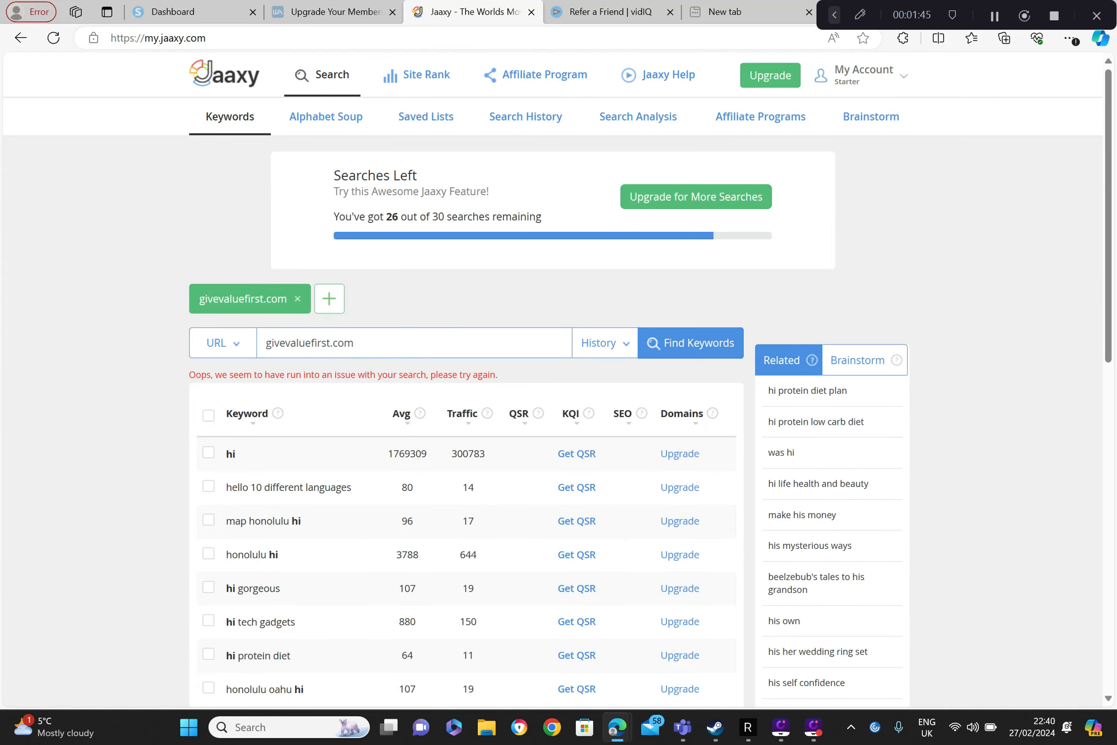
# Step: Clear the URL search, run a Phrase search for "how to rank a you tube video", and get the QSR for that exact keyword
pyautogui.click(297, 299)
pyautogui.click(244, 342)
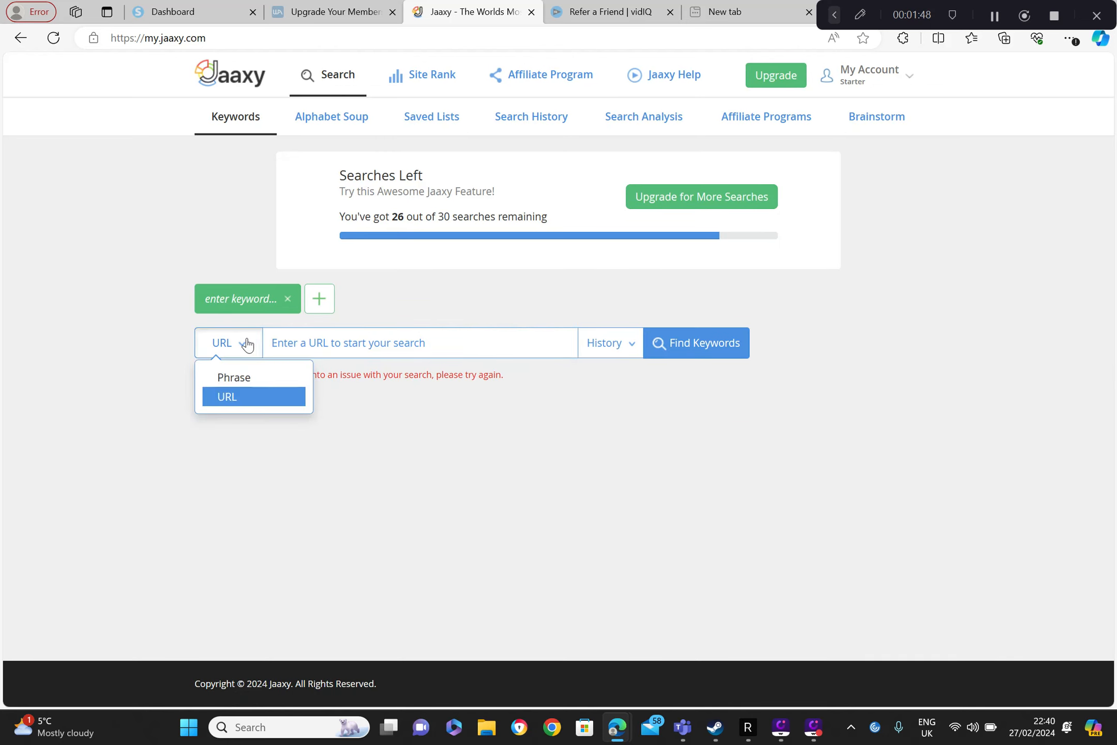
pyautogui.click(243, 377)
pyautogui.click(420, 342)
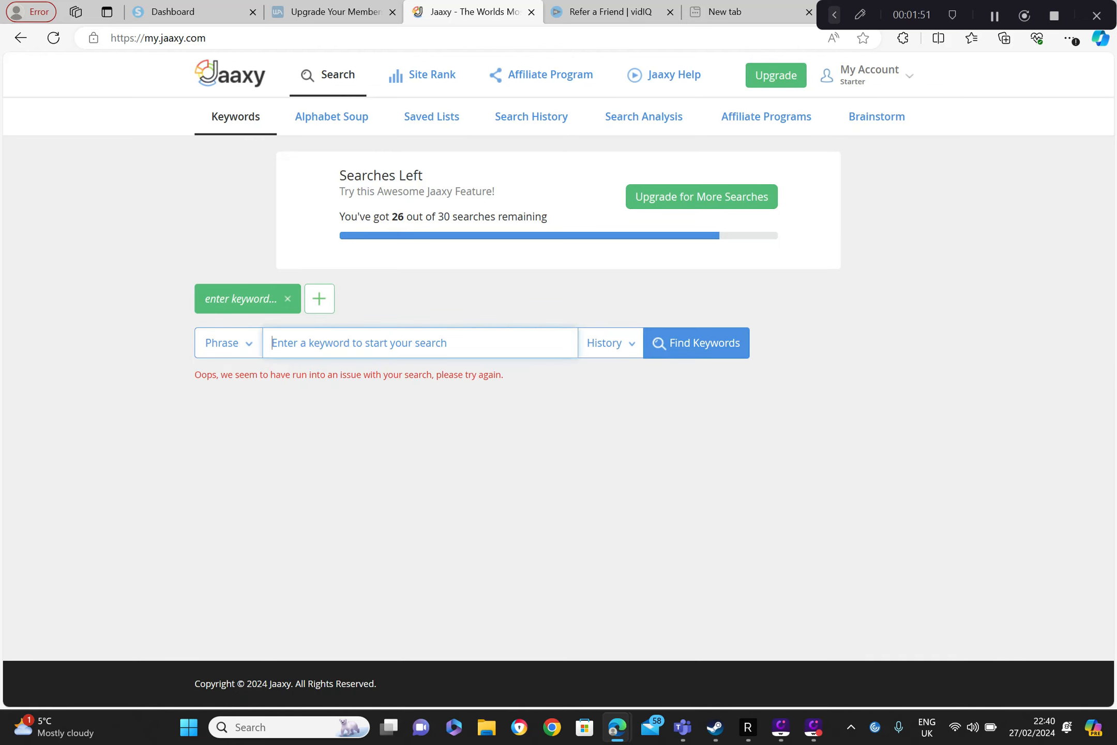
pyautogui.write('how ')
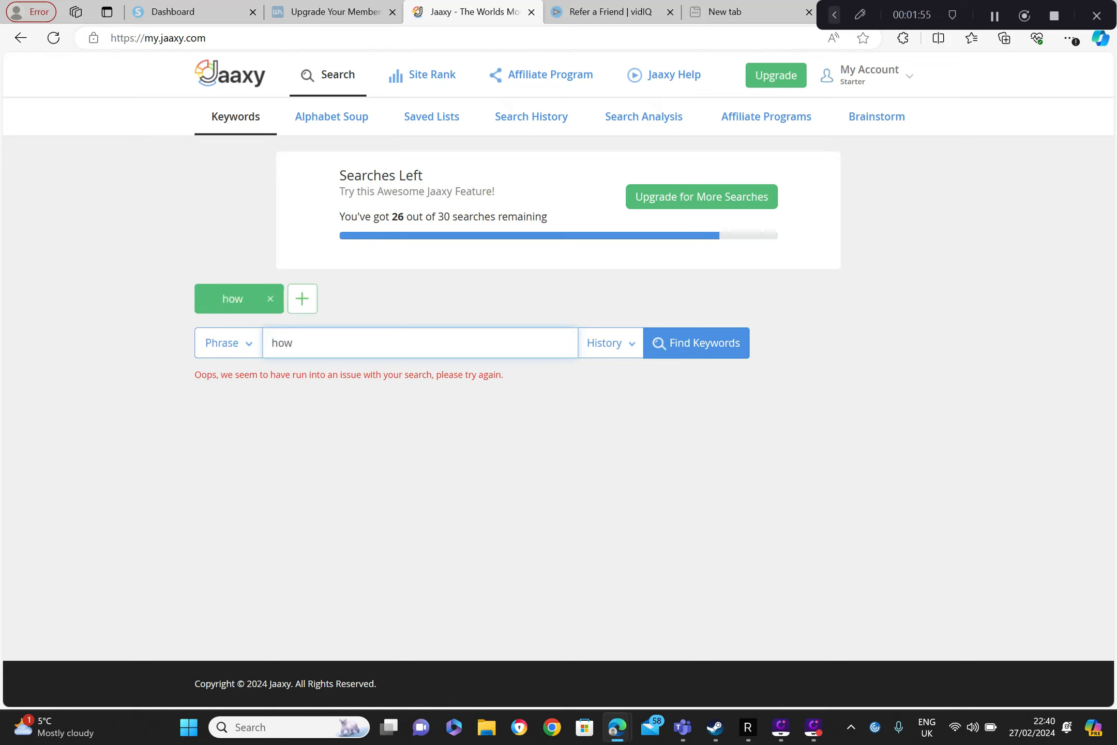
pyautogui.write('to rank a you')
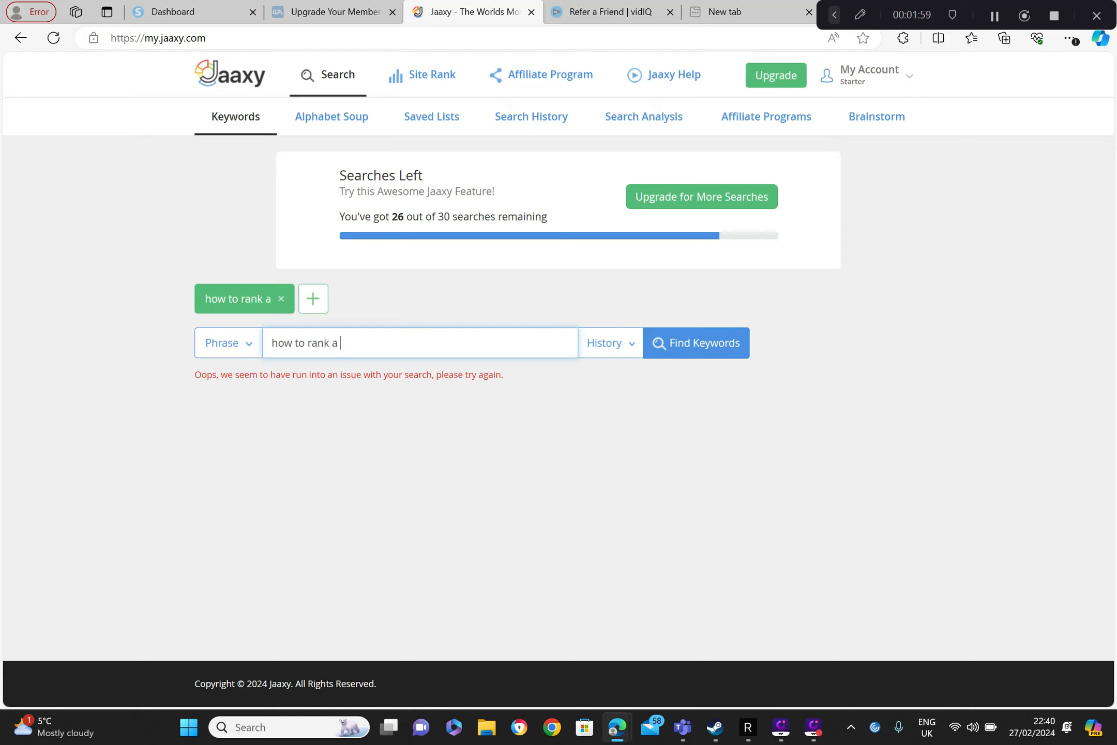
pyautogui.write(' tube')
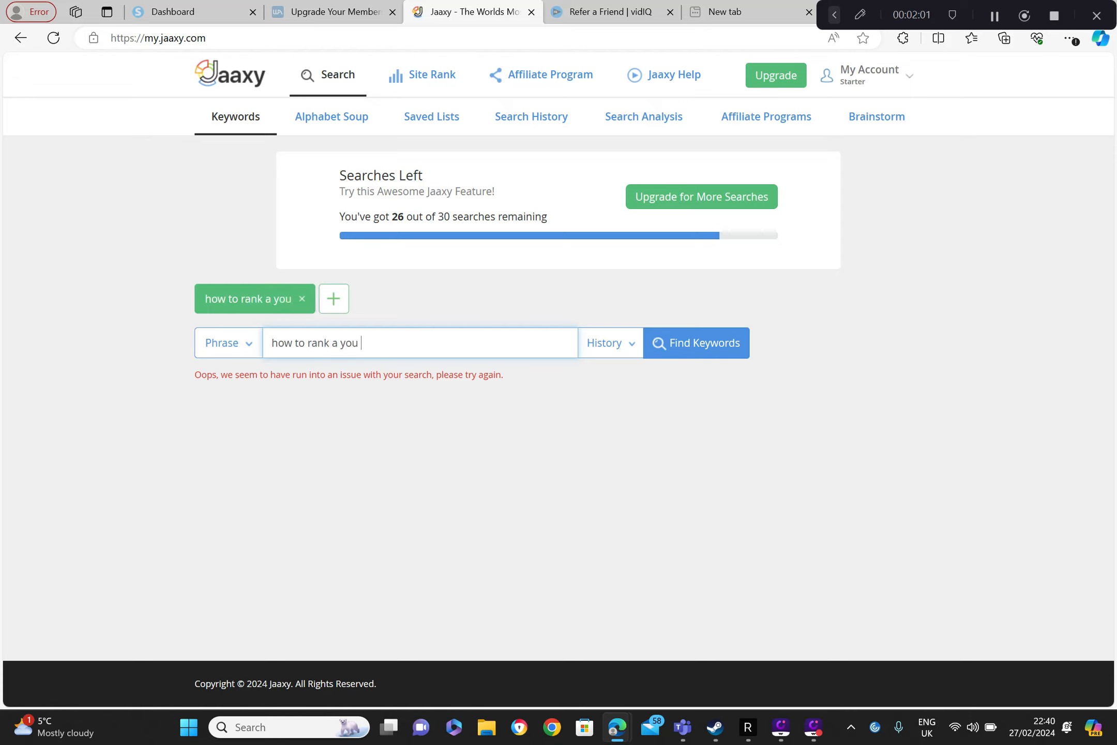
pyautogui.write(' video')
pyautogui.press('Return')
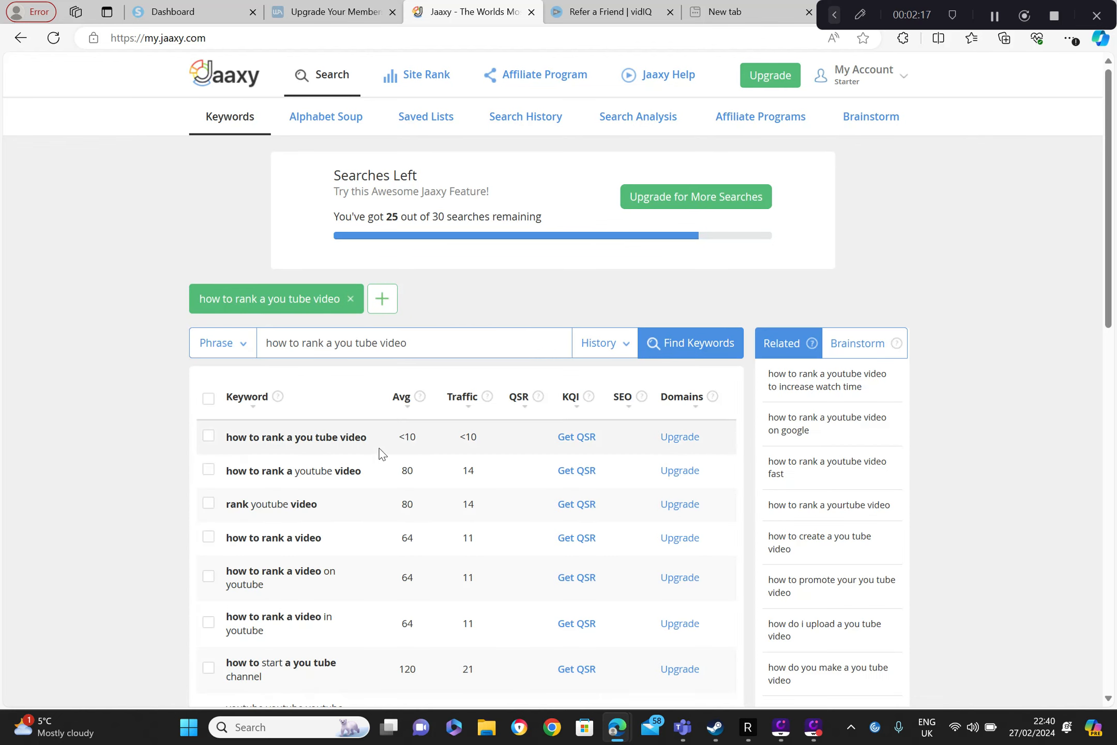
pyautogui.click(582, 443)
# Step: Run a new phrase search for "make money online" and review the metrics of the listed keywords
pyautogui.moveTo(409, 343); pyautogui.dragTo(221, 348)
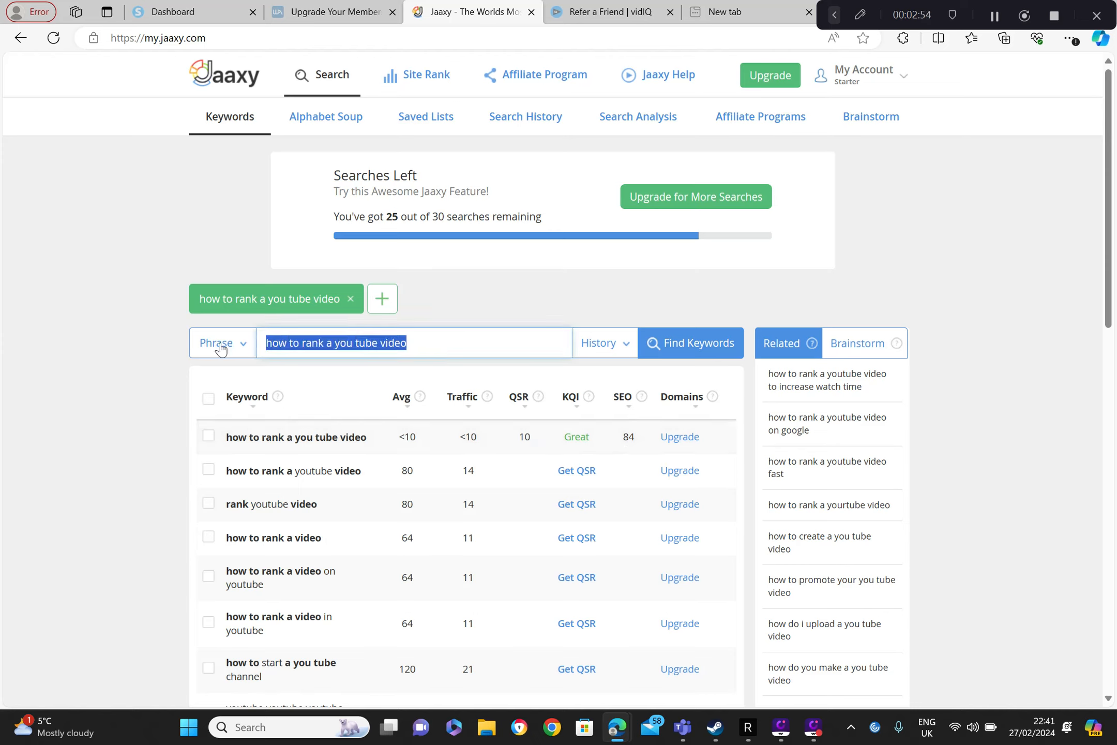
pyautogui.press('BackSpace')
pyautogui.write('makr')
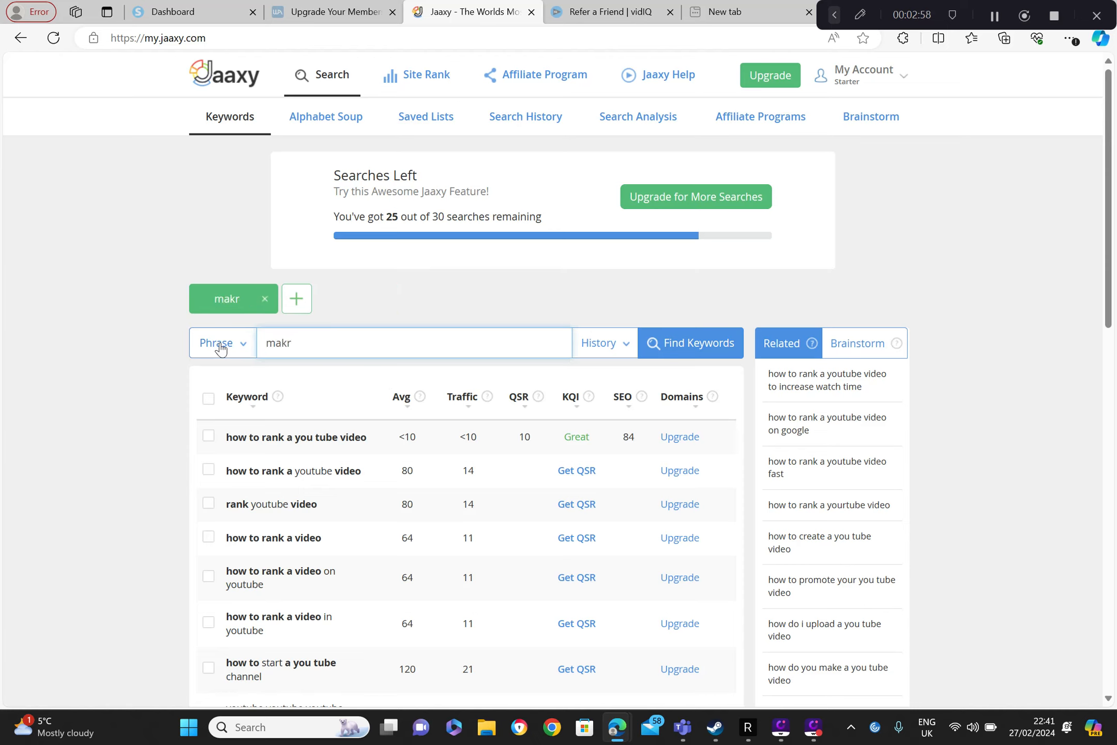
pyautogui.press('BackSpace')
pyautogui.write('e mone')
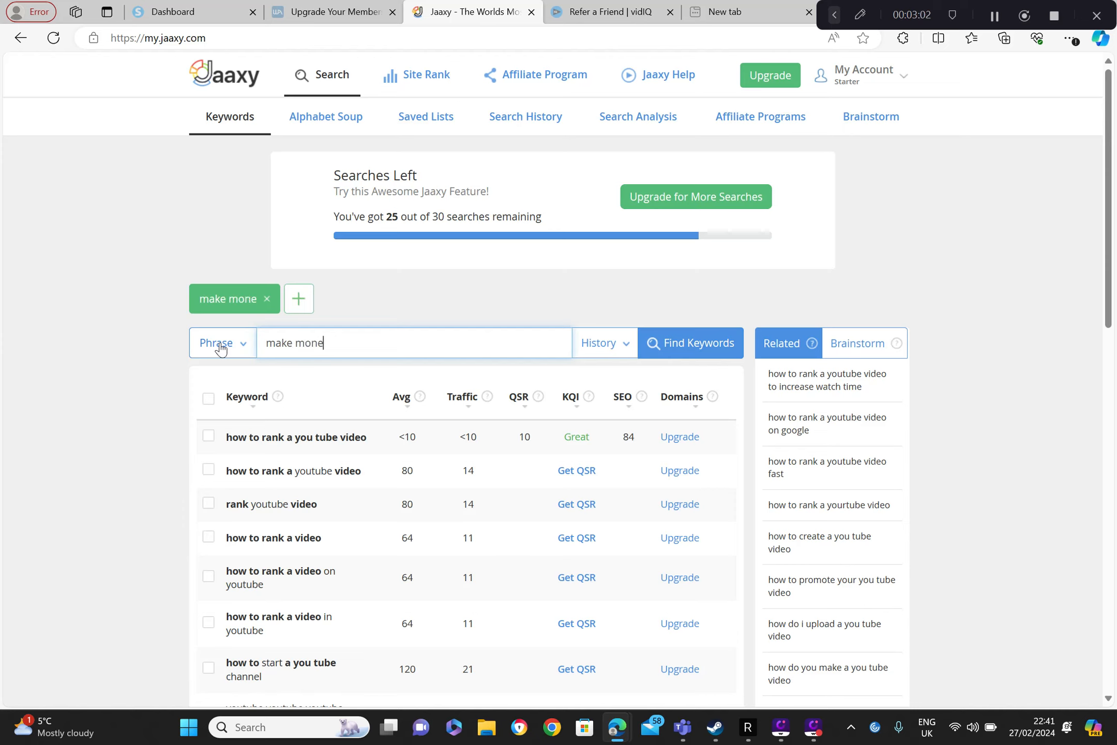
pyautogui.write('y online')
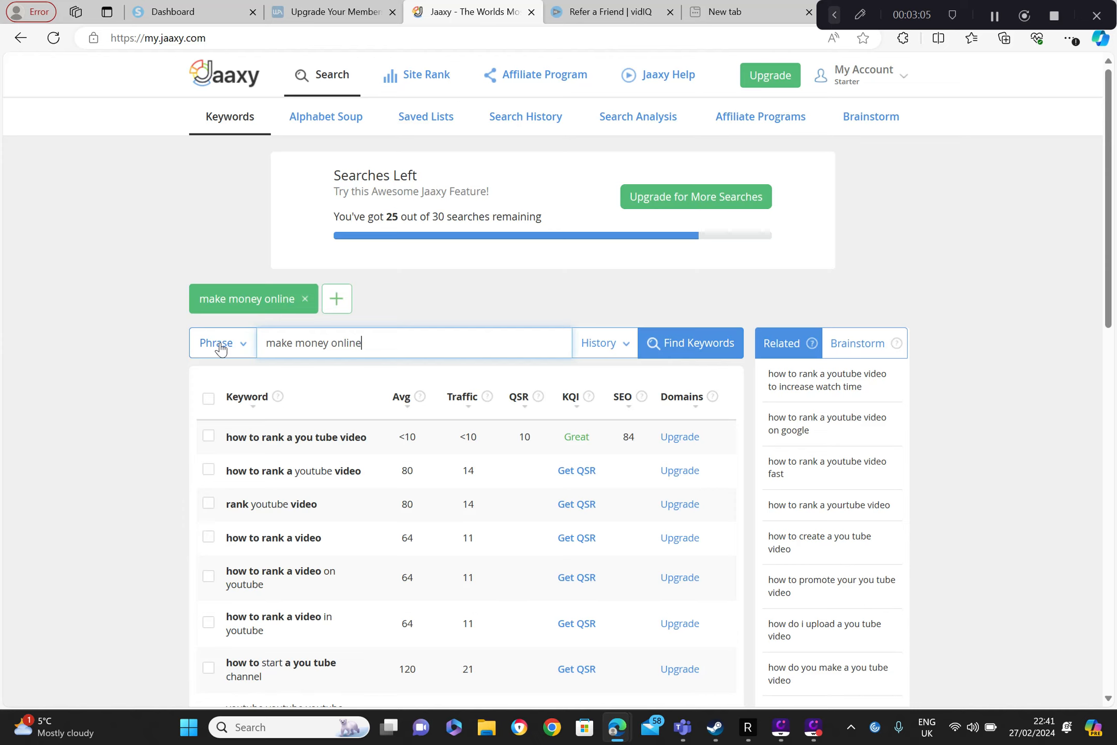
pyautogui.press('Return')
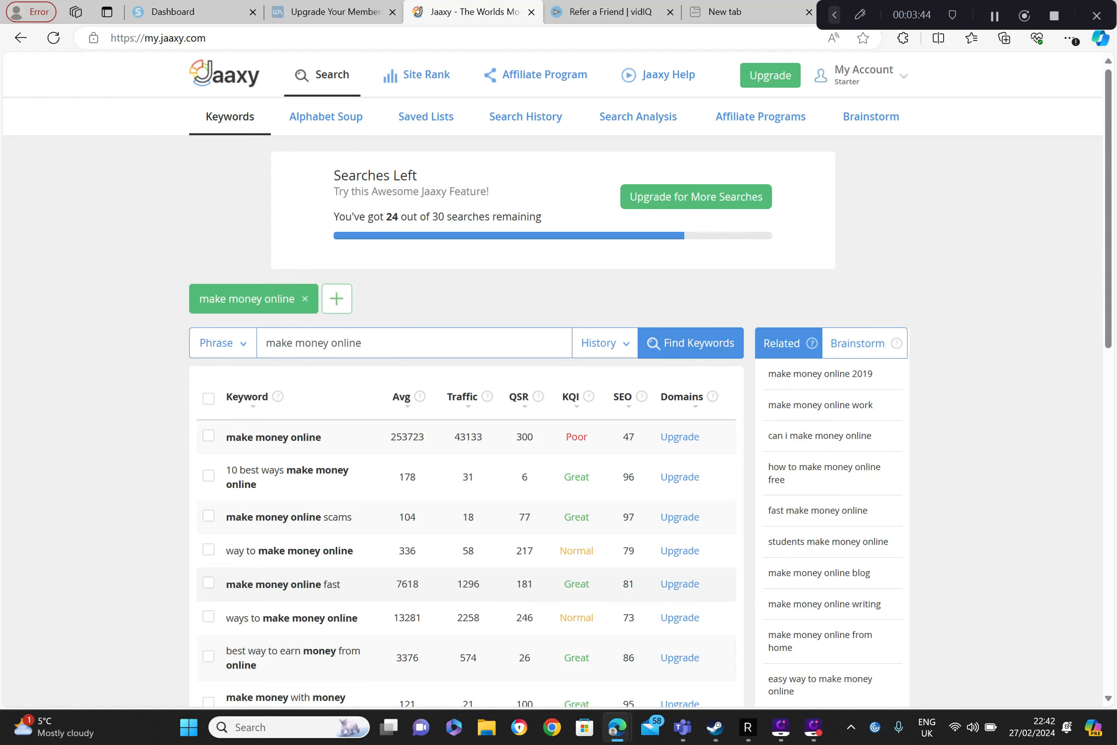
pyautogui.scroll(-3, 1109, 699)
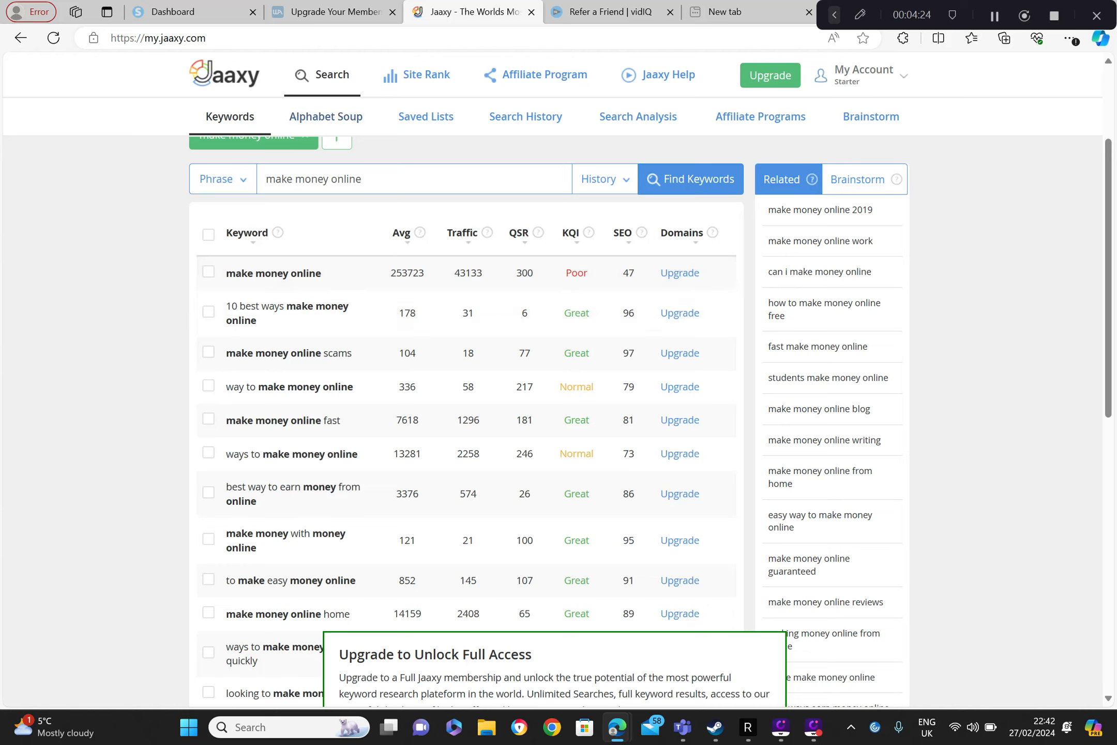
pyautogui.click(884, 19)
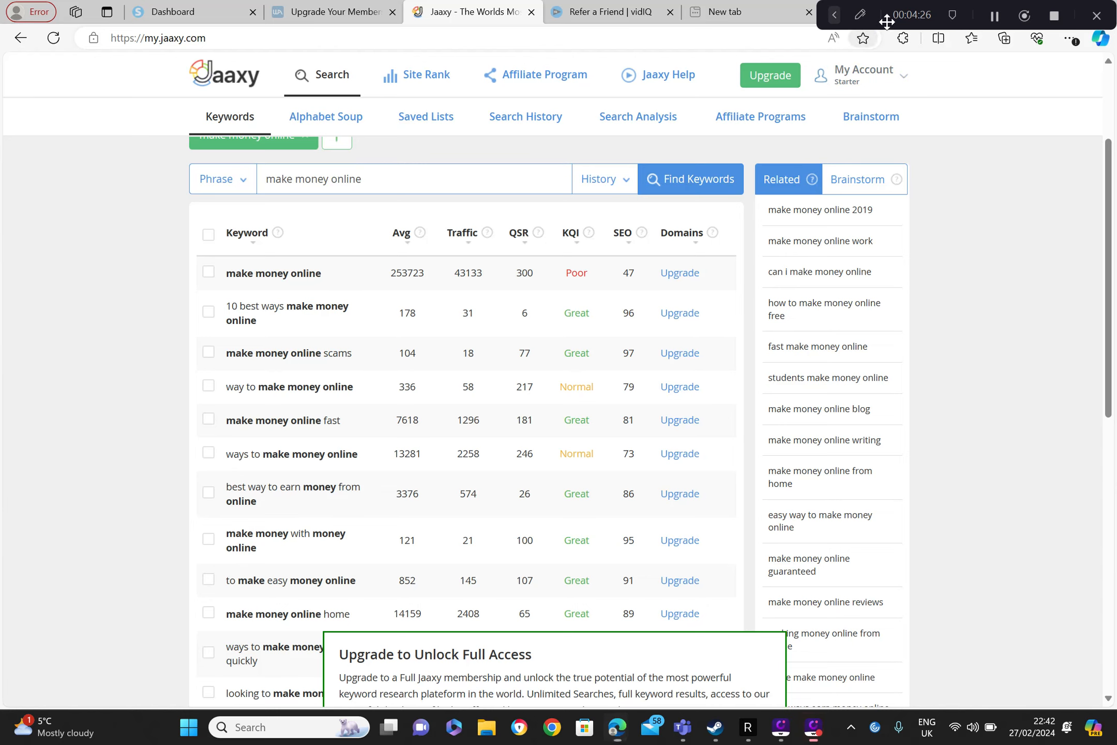
pyautogui.click(993, 16)
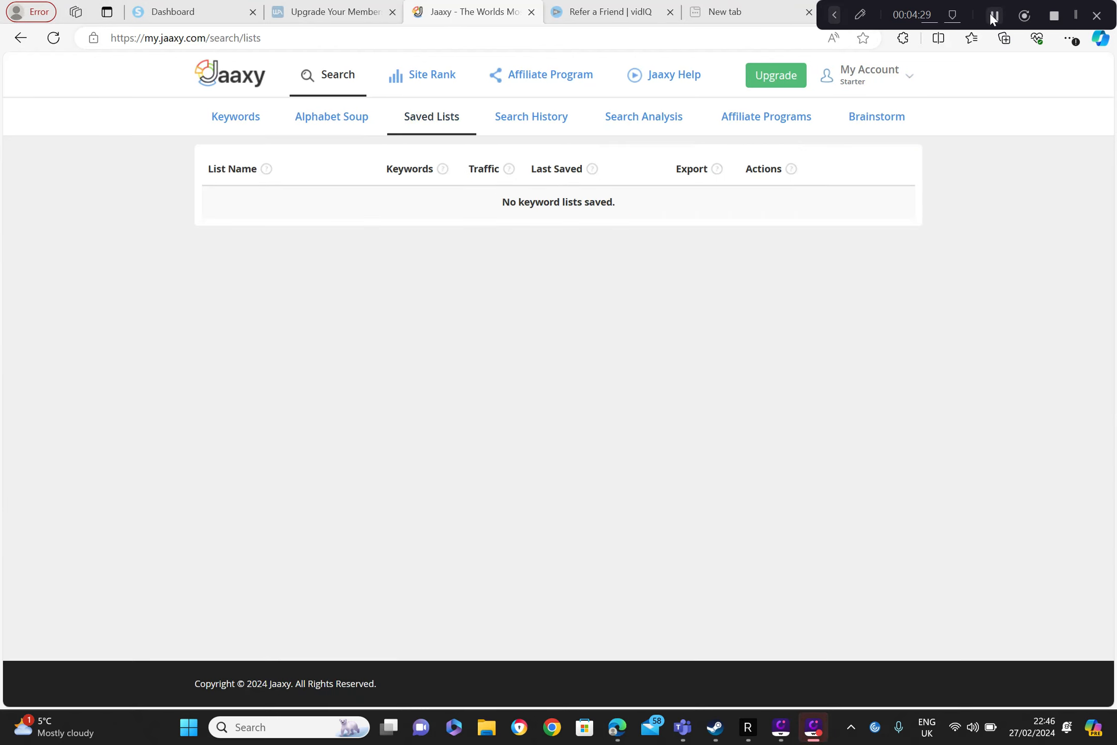
# Step: Run a Search Analysis for the keyword "how to build a website" on Yahoo.com
pyautogui.click(638, 128)
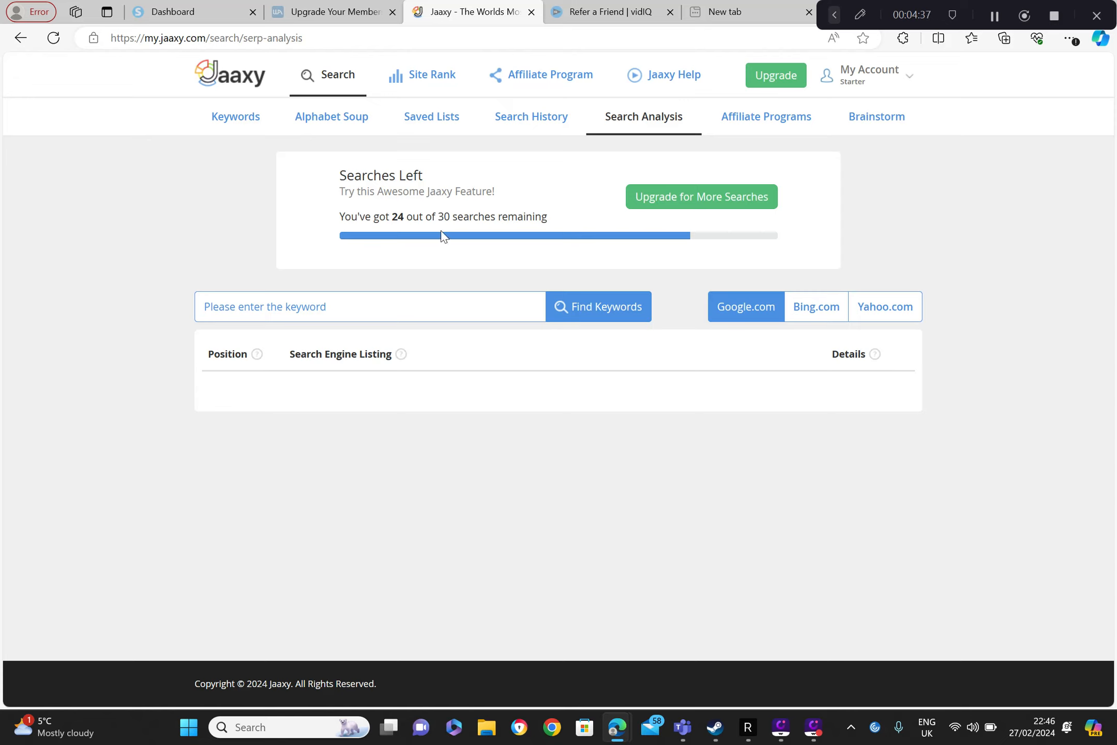
pyautogui.click(369, 307)
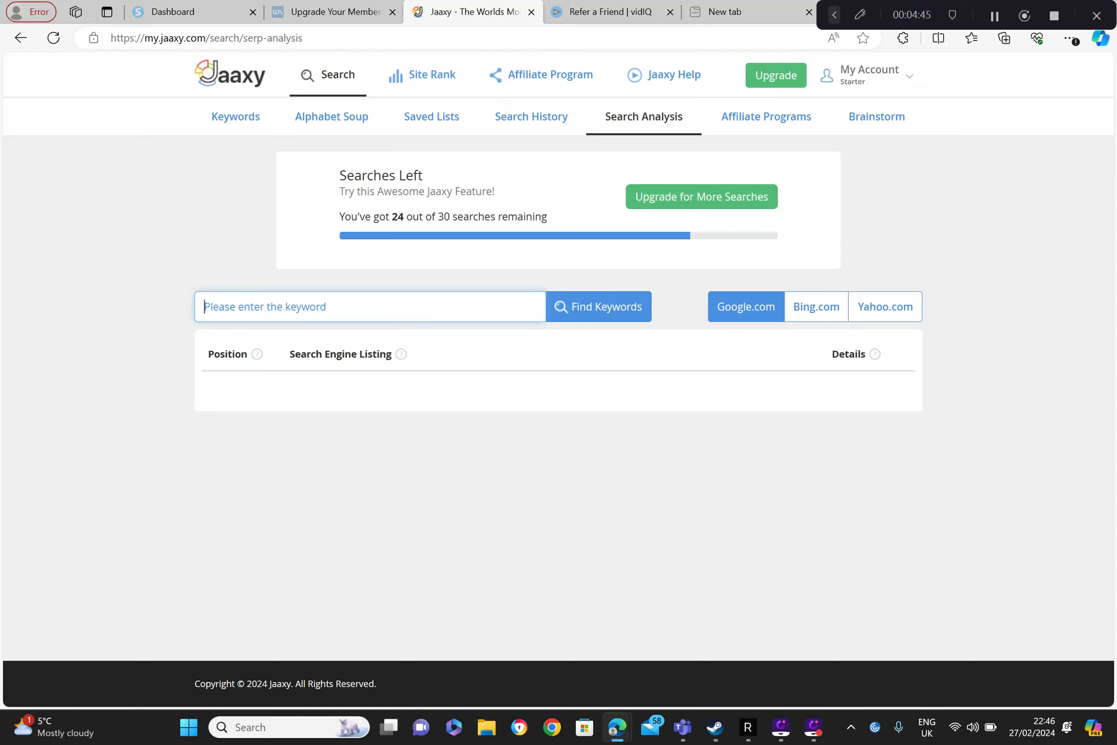
pyautogui.write('ho')
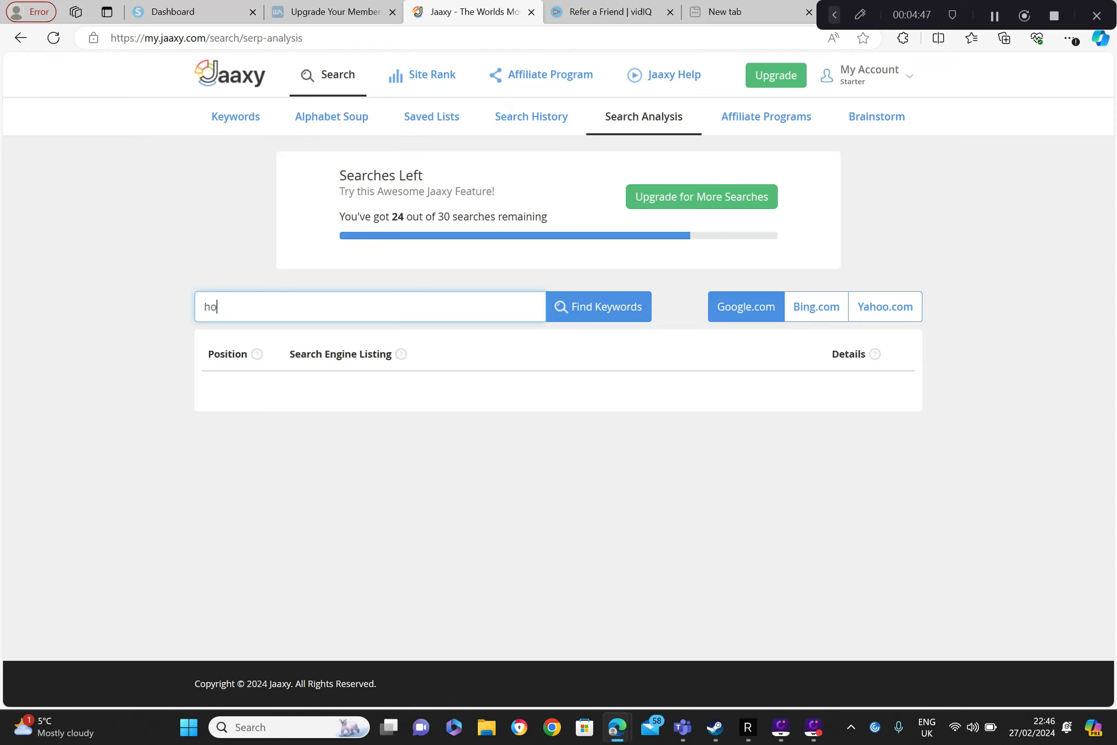
pyautogui.write('w to build a website')
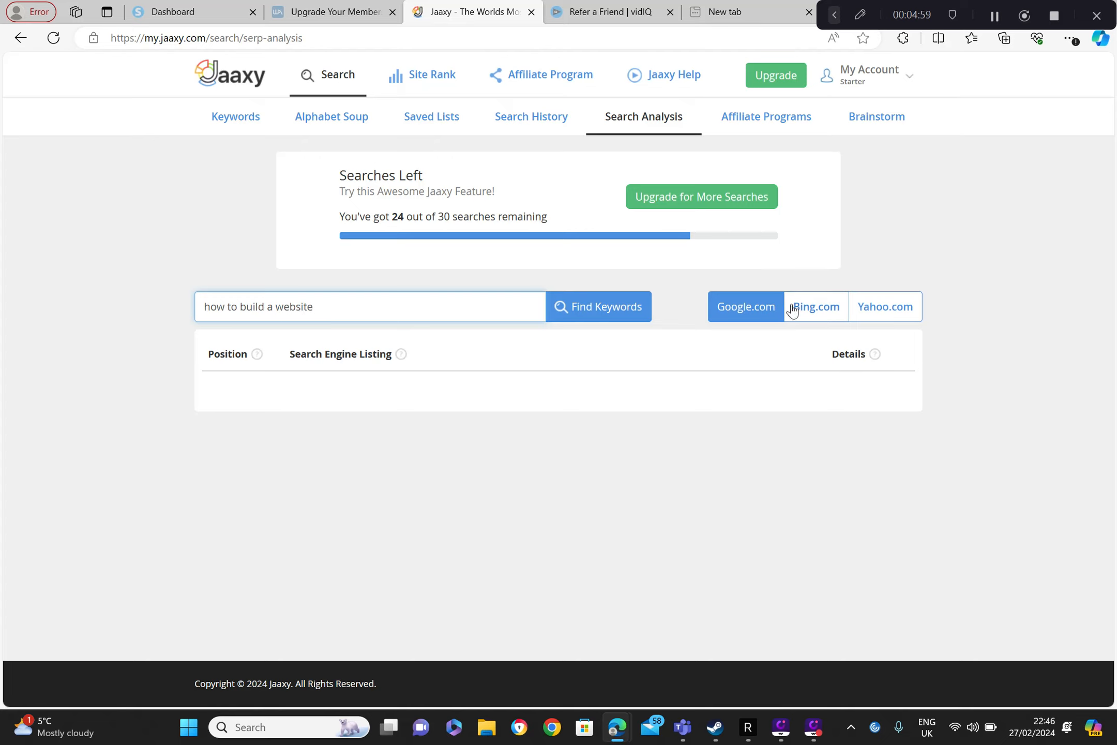
pyautogui.click(886, 317)
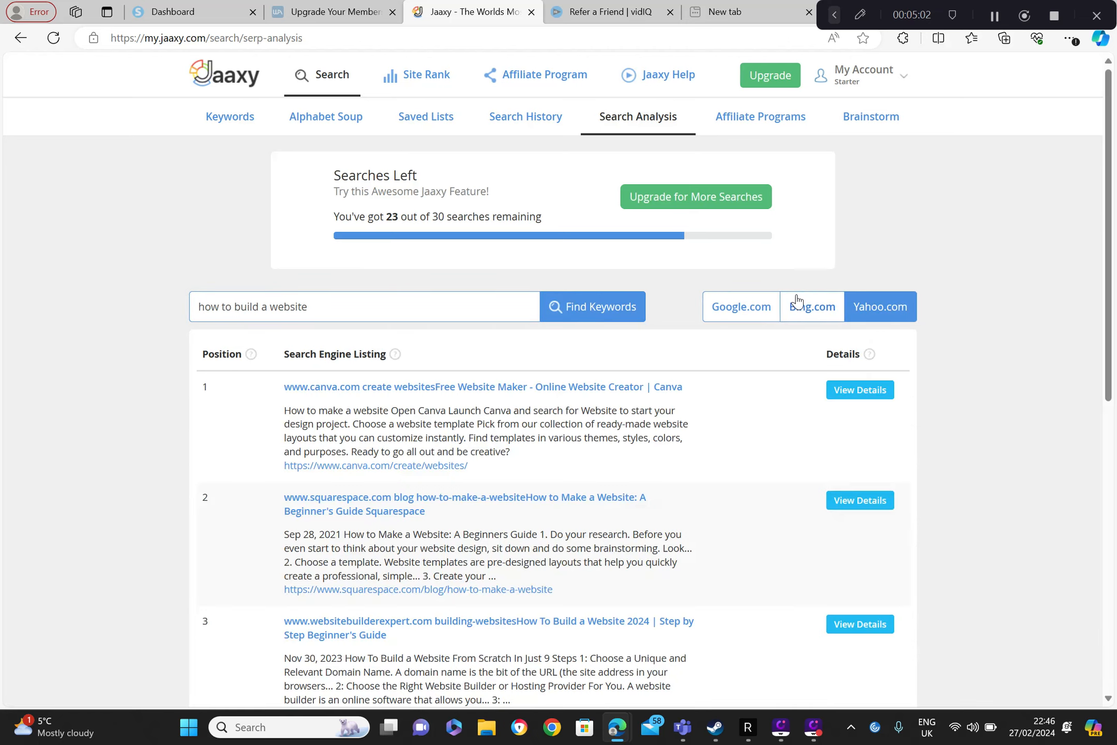
# Step: Switch the "how to build a website" analysis to Bing.com and on to Google.com, and show the details of the first Wix.com listing
pyautogui.click(805, 305)
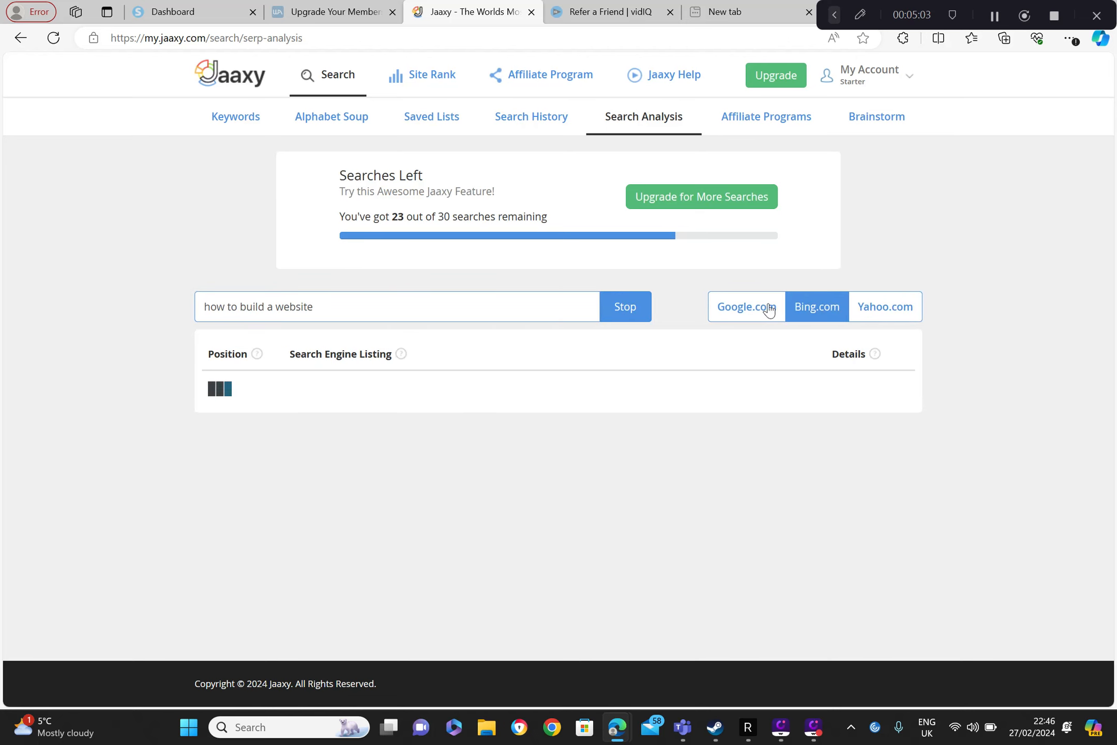
pyautogui.click(745, 310)
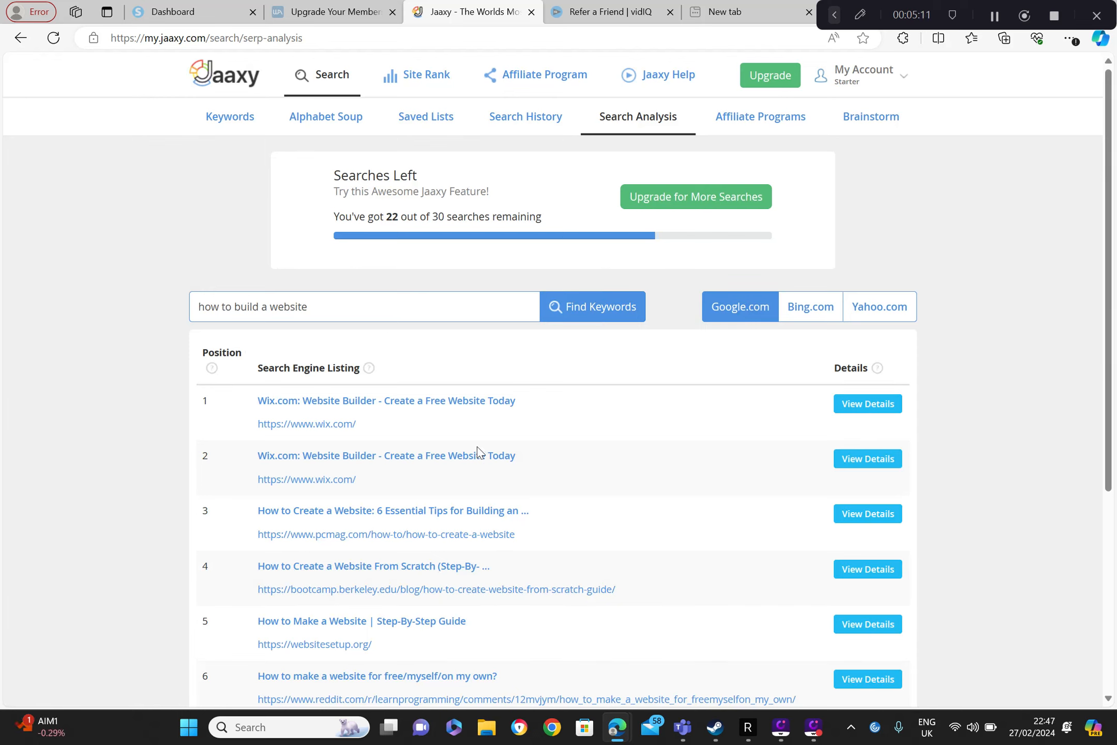
pyautogui.click(863, 405)
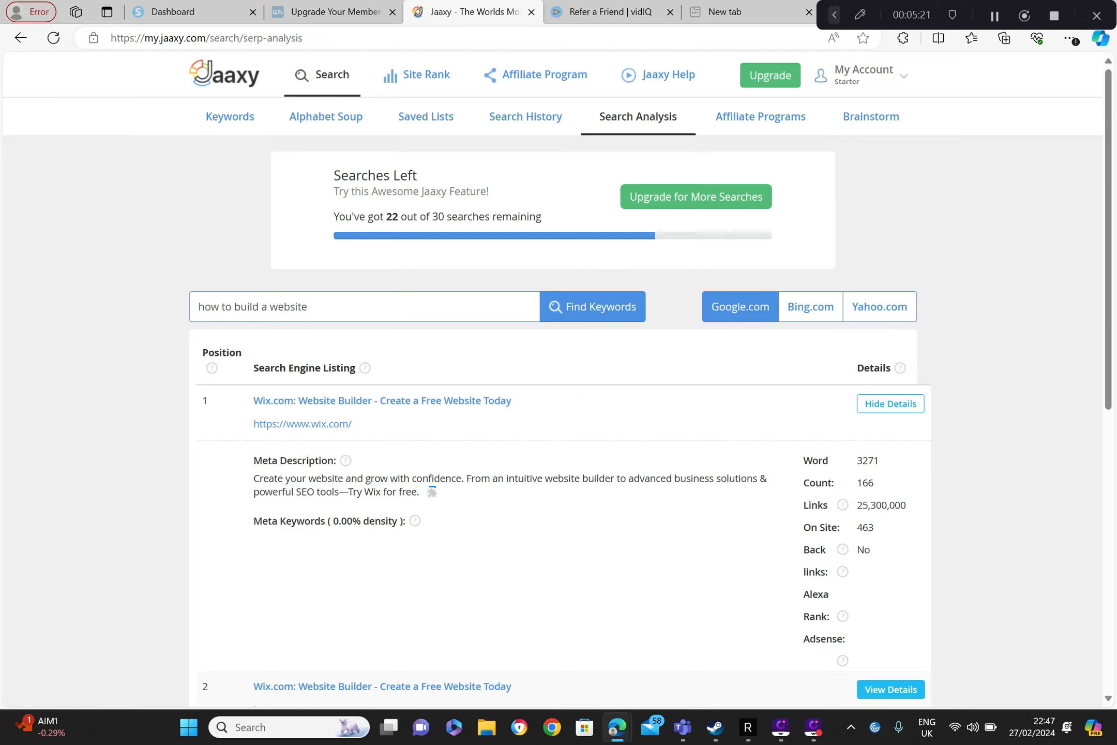
# Step: Check the Bing.com and Yahoo.com listings for the same keyword and return to the Google.com listings
pyautogui.click(819, 315)
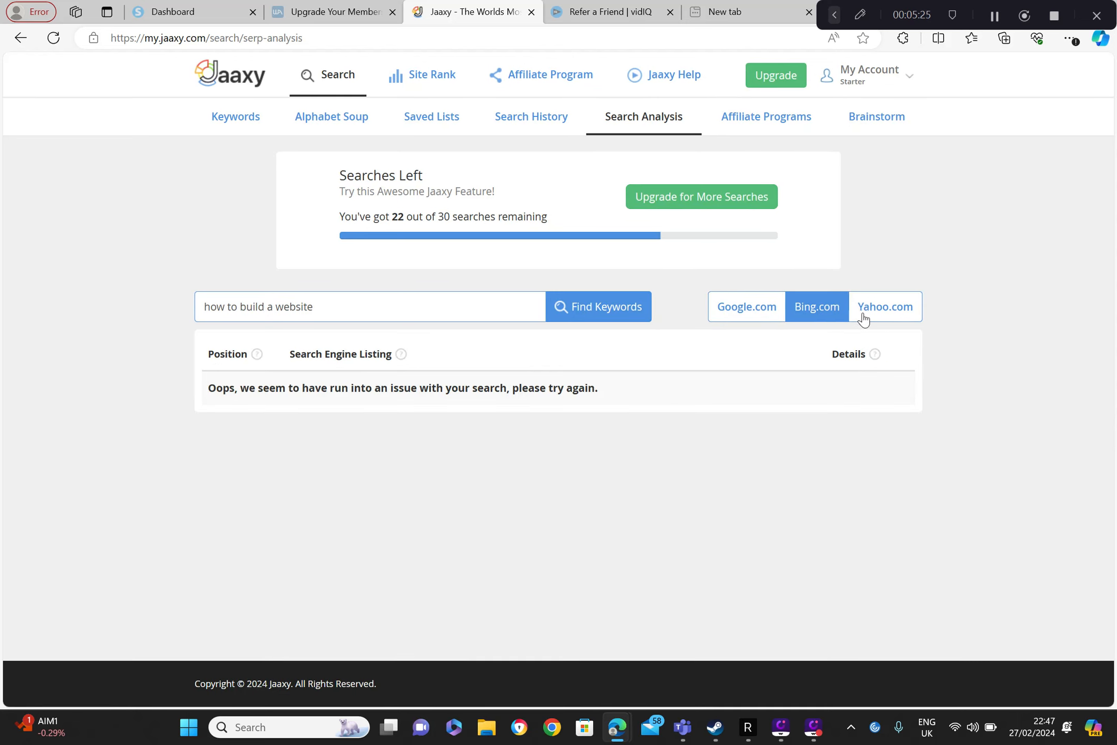
pyautogui.click(893, 316)
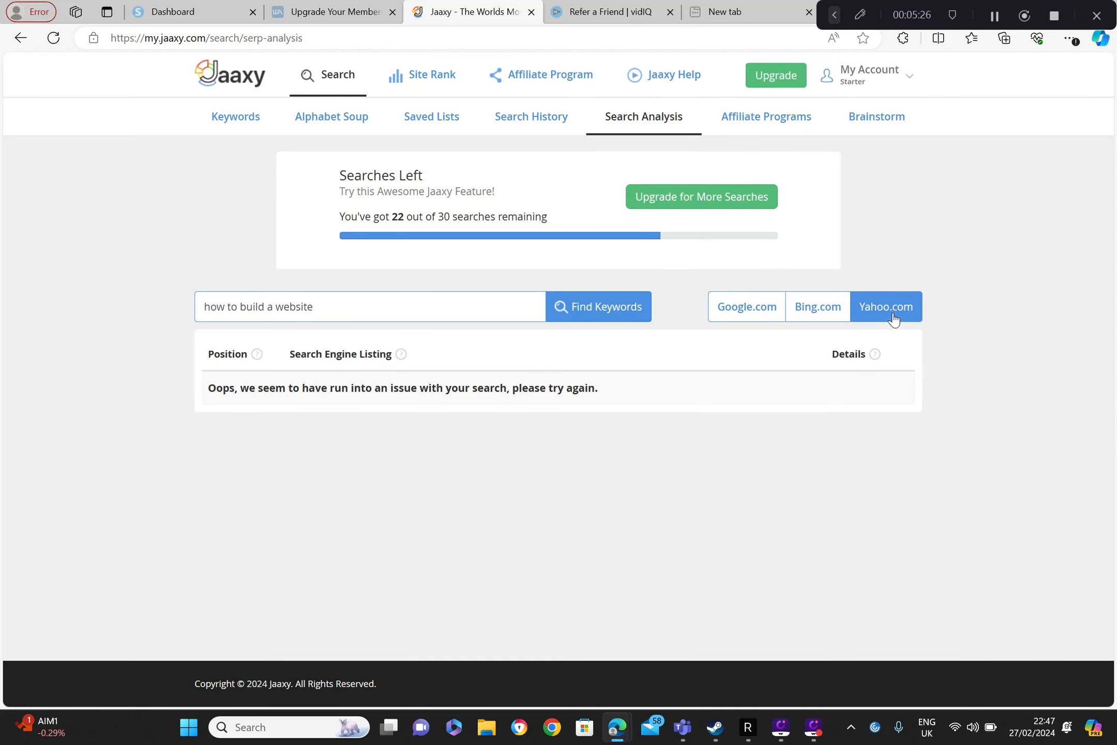
pyautogui.click(744, 306)
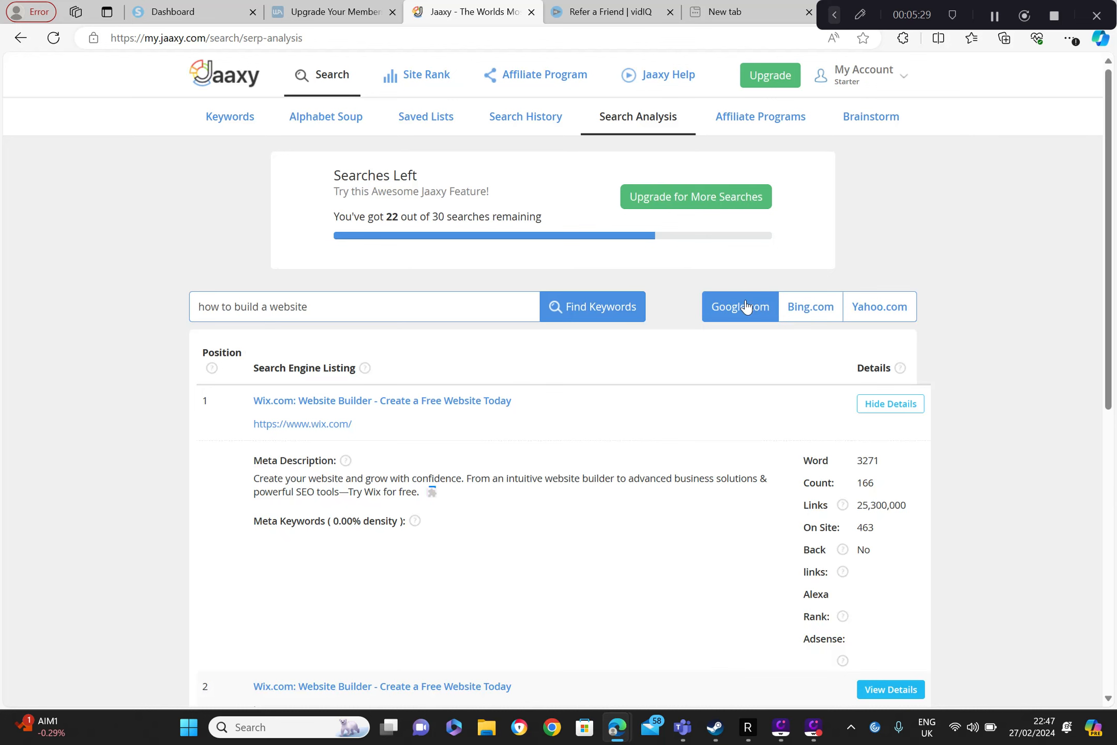
# Step: Visit the websitesetup.org page from the fifth Google listing and return to the Jaaxy search analysis
pyautogui.click(1111, 684)
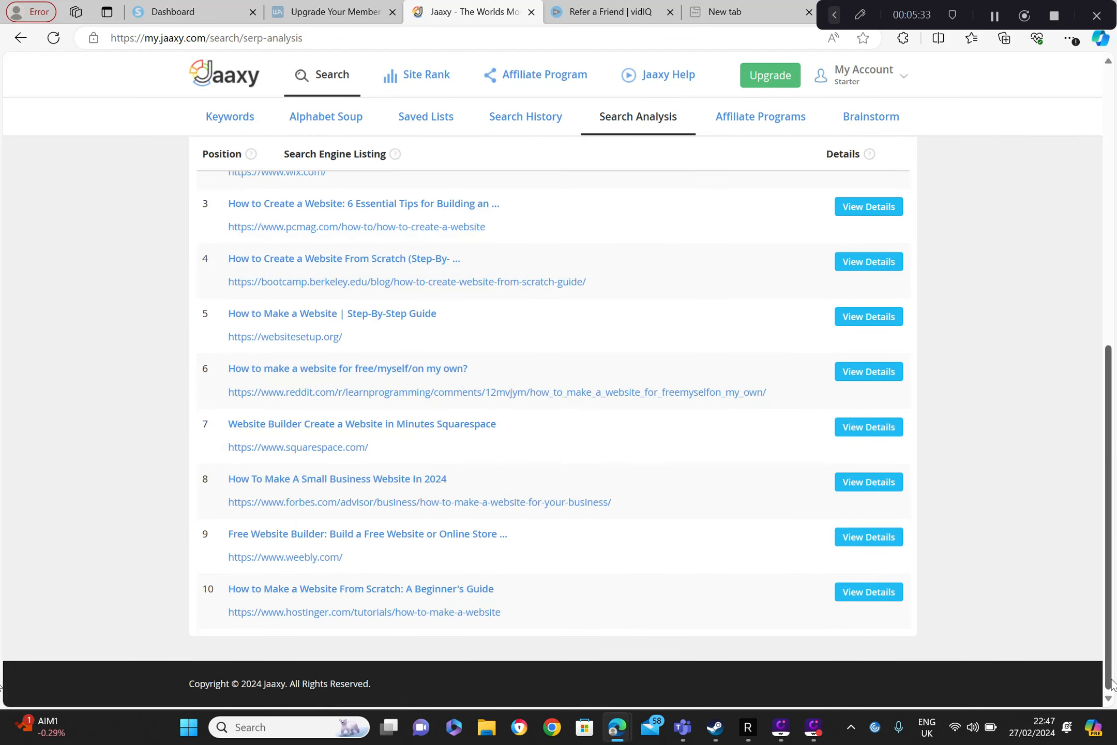
pyautogui.click(310, 337)
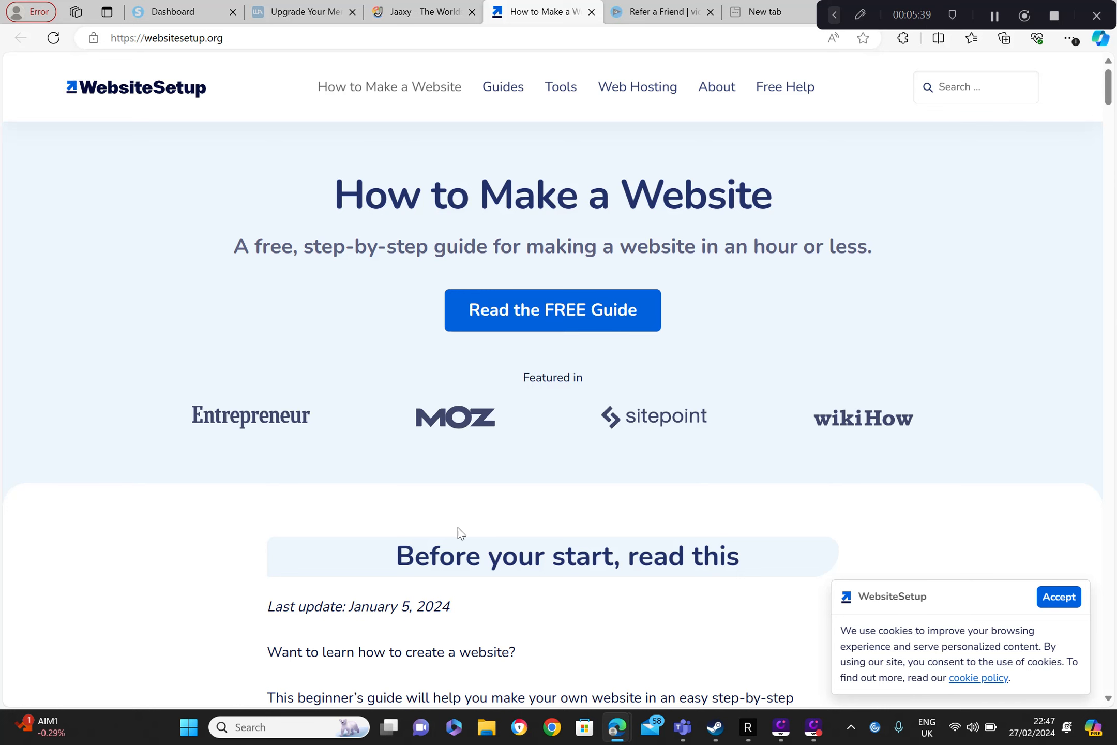
pyautogui.click(419, 15)
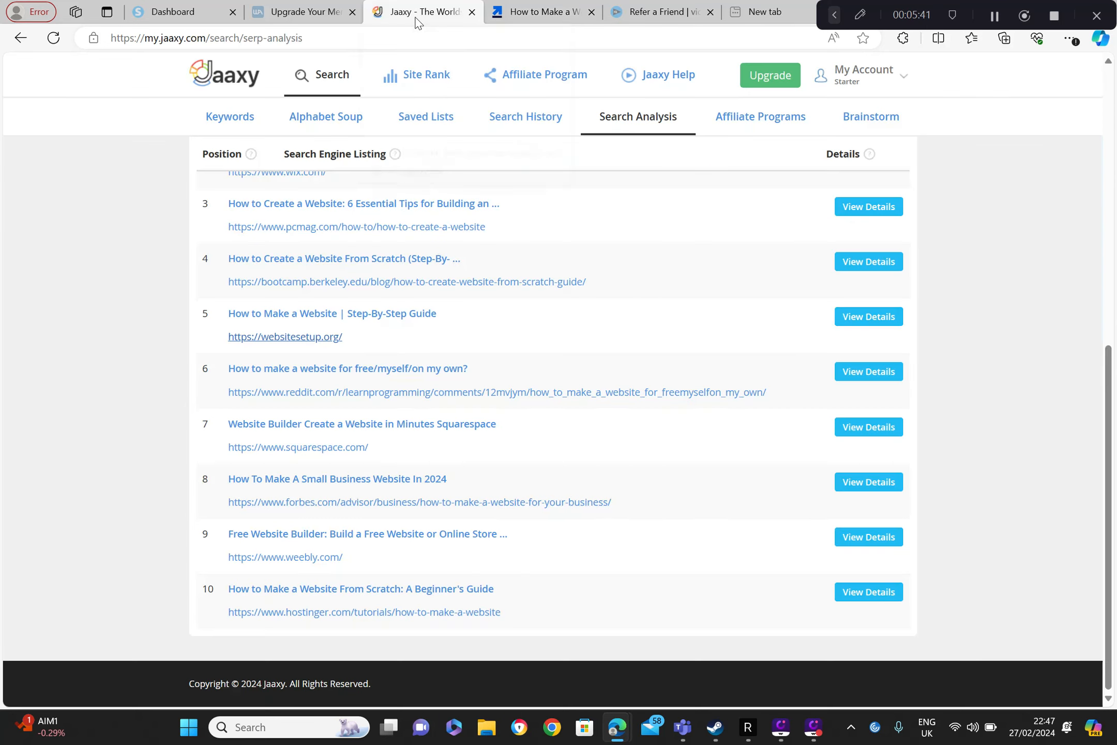
pyautogui.click(994, 16)
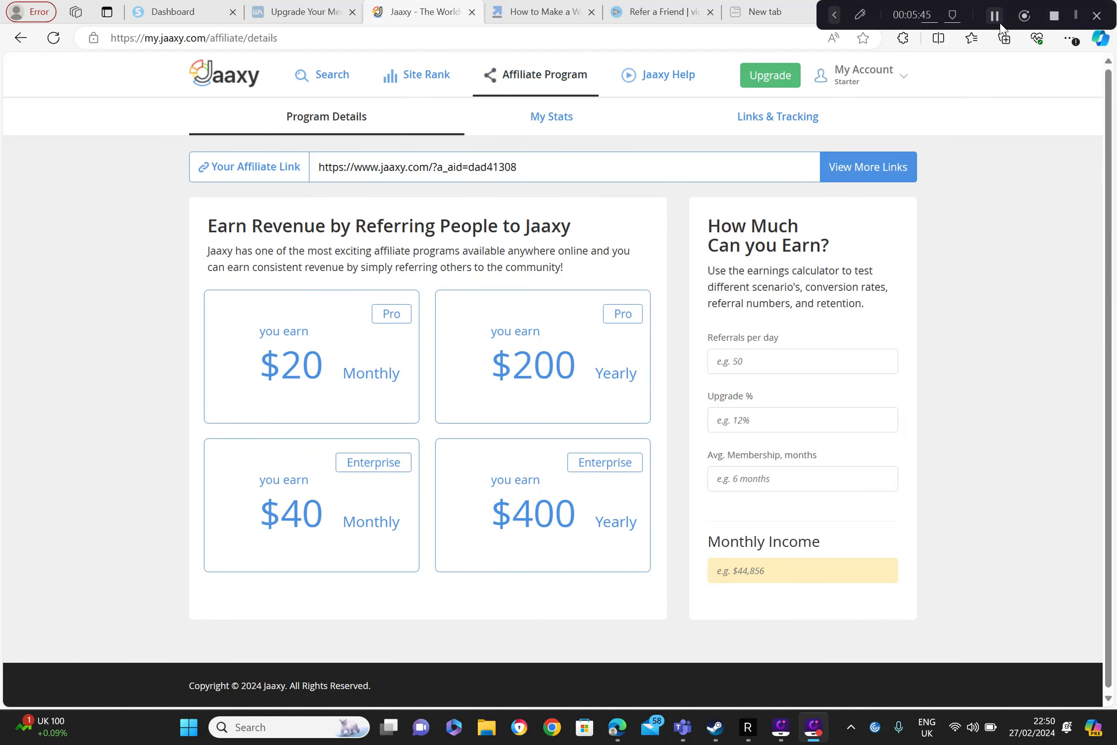